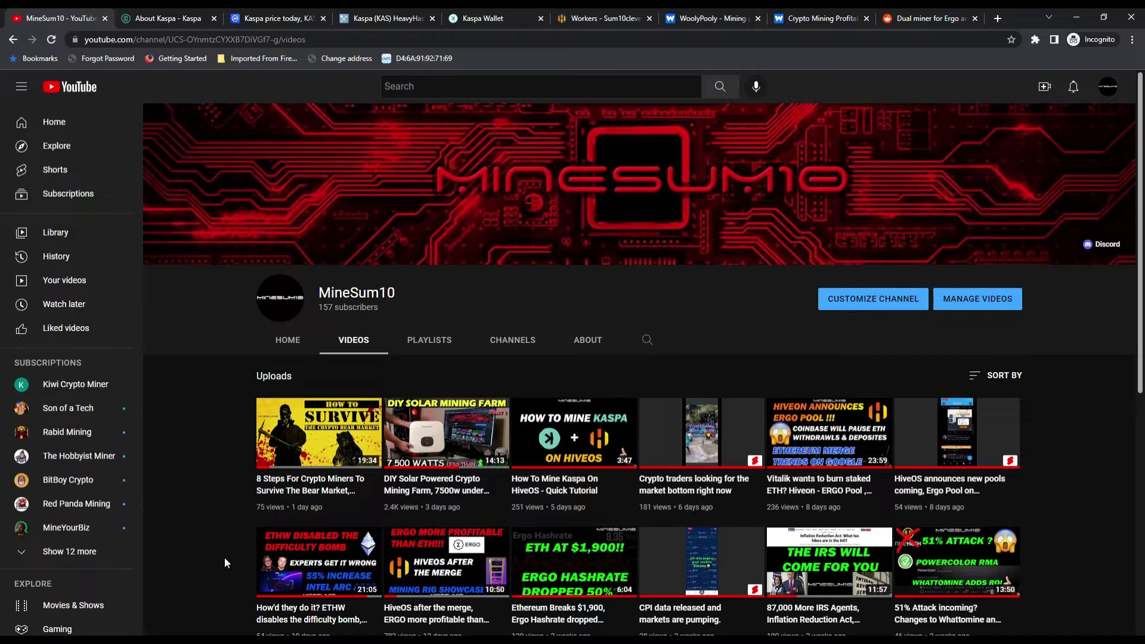
# Switch to the 'About Kaspa - Kaspa' tab showing kaspa.org's overview and blockDAG diagram
pyautogui.click(181, 23)
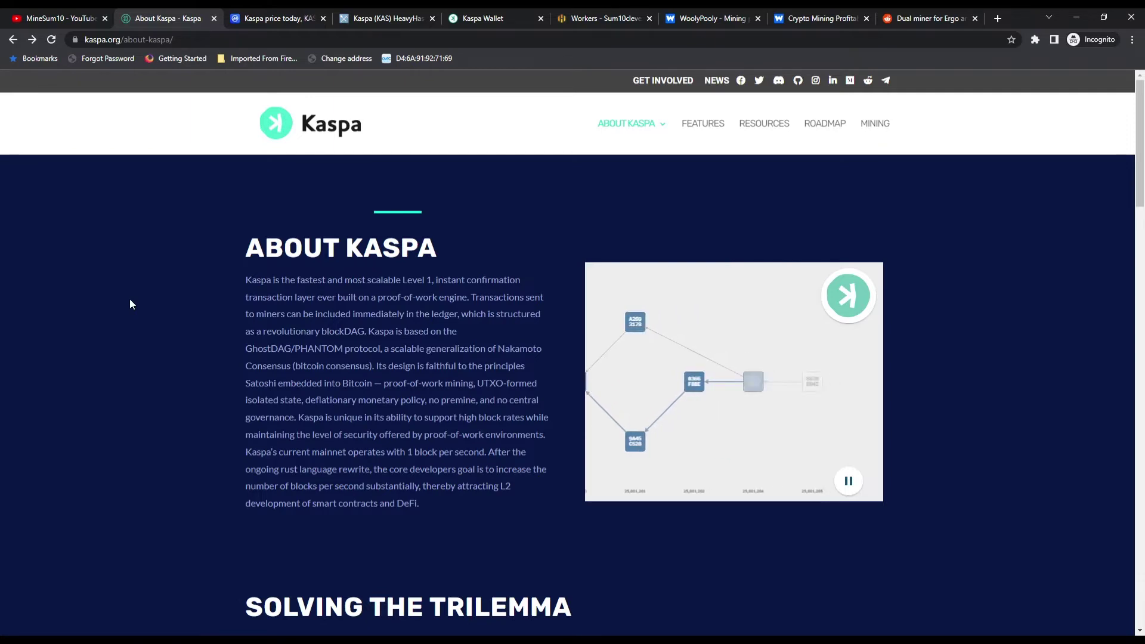
# Open kaspa.org's Mining page and scroll to its mining software, pools and resources sections
pyautogui.click(874, 127)
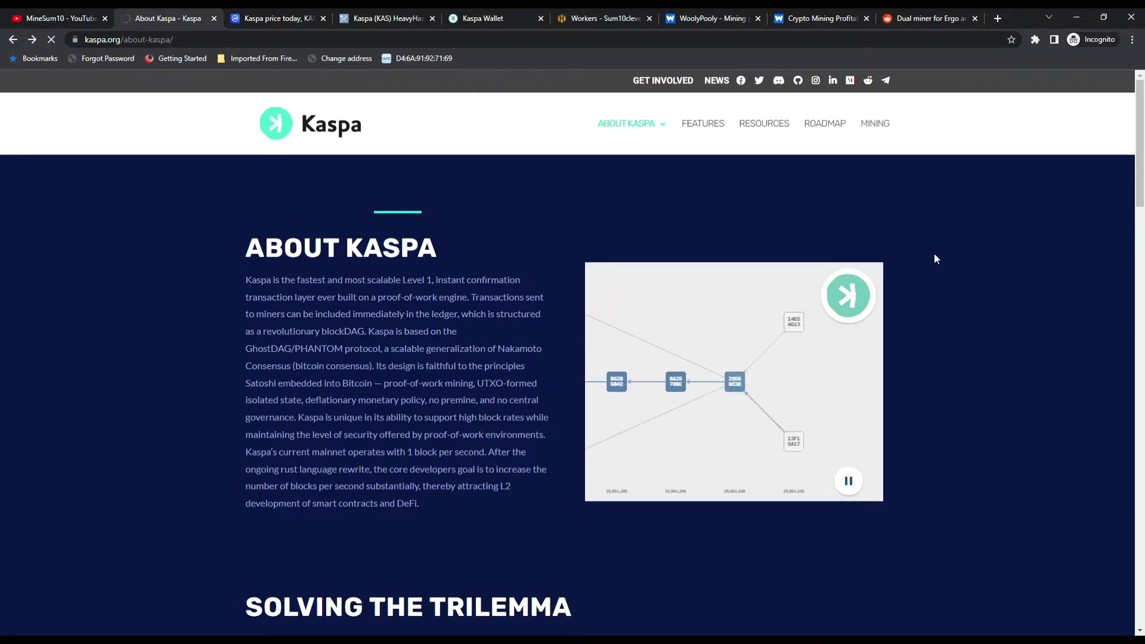
pyautogui.scroll(-8, 933, 253)
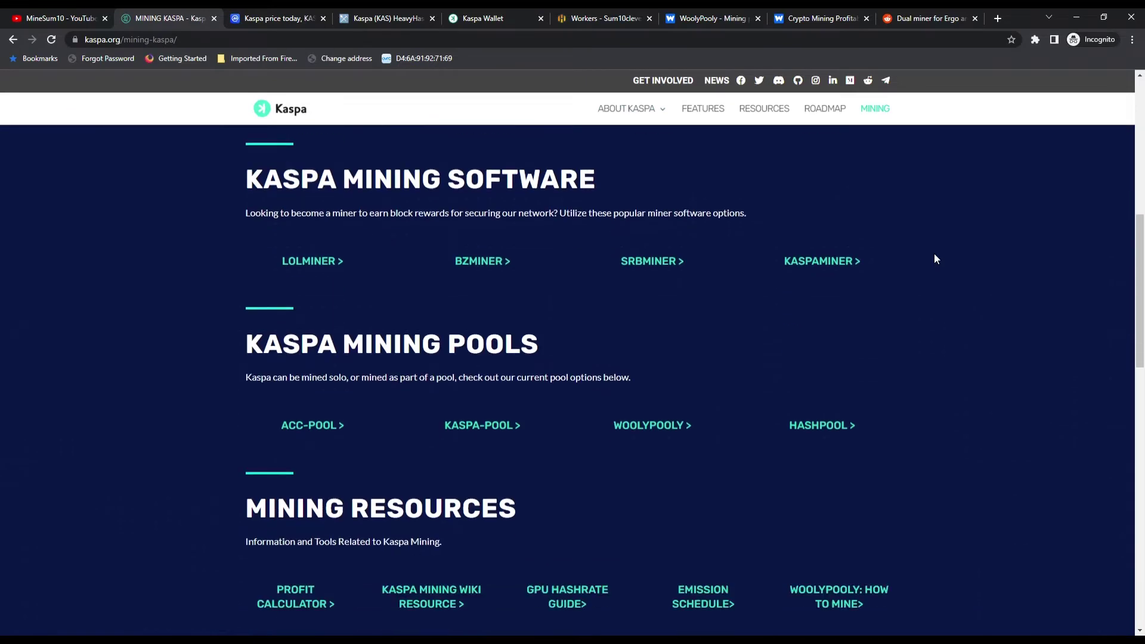
pyautogui.scroll(-2, 934, 258)
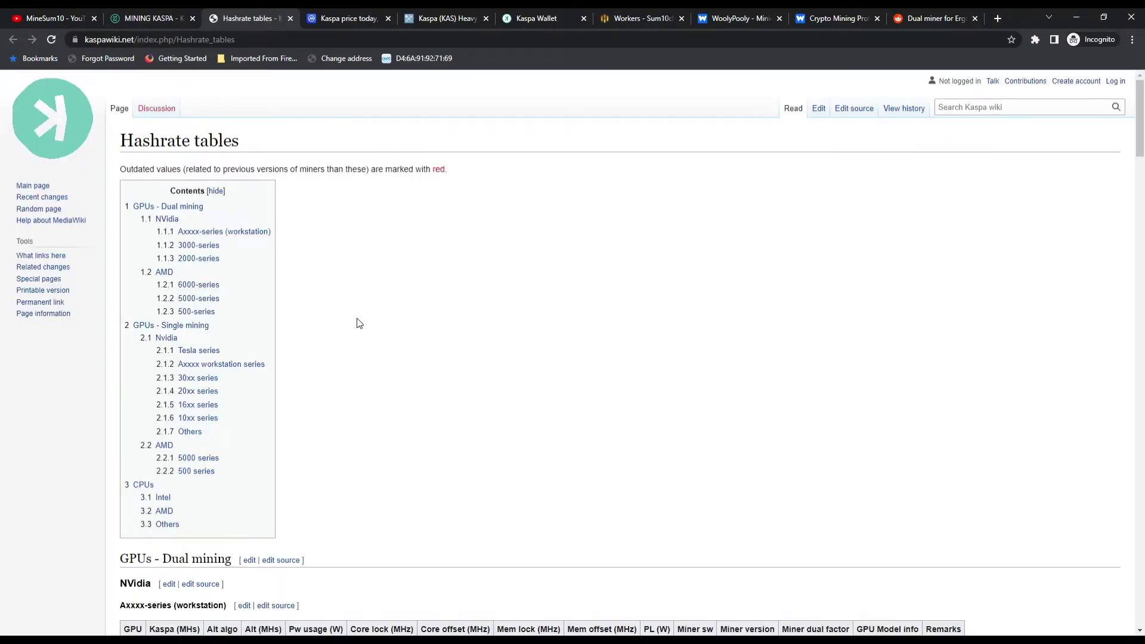
# Highlight the RTX 3090 row: 434 Kaspa, 124 Ethash, 374 power, 1175 core lock, +3100 memory
pyautogui.scroll(-3, 345, 314)
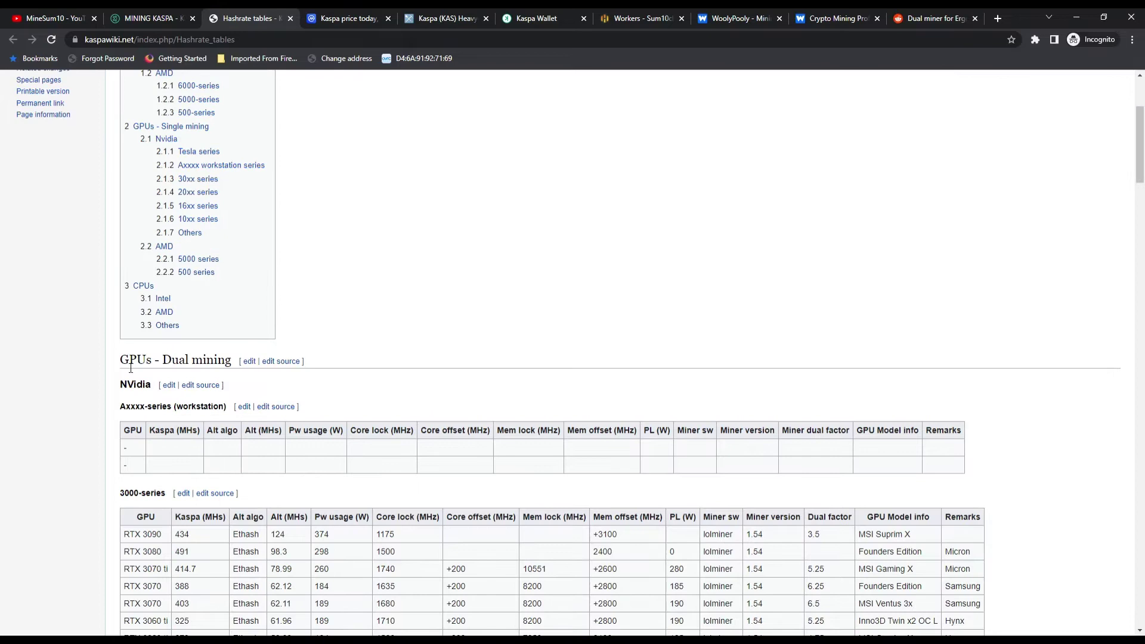
pyautogui.moveTo(121, 364); pyautogui.dragTo(229, 366)
pyautogui.scroll(-2, 62, 419)
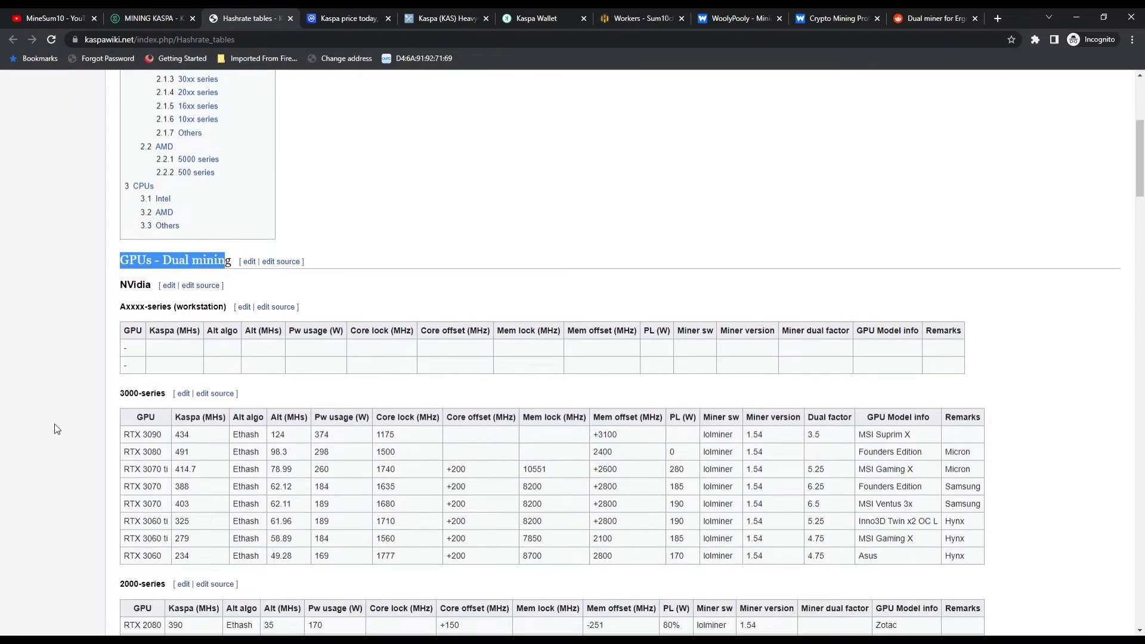
pyautogui.scroll(-2, 55, 425)
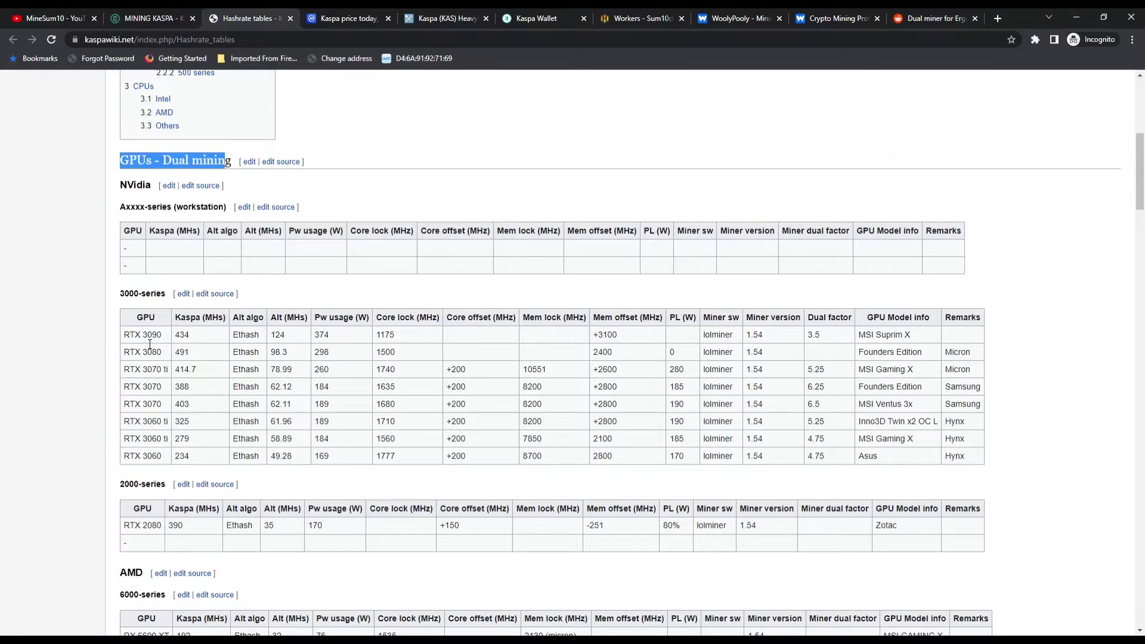
pyautogui.moveTo(143, 336); pyautogui.dragTo(165, 340)
pyautogui.doubleClick(182, 335)
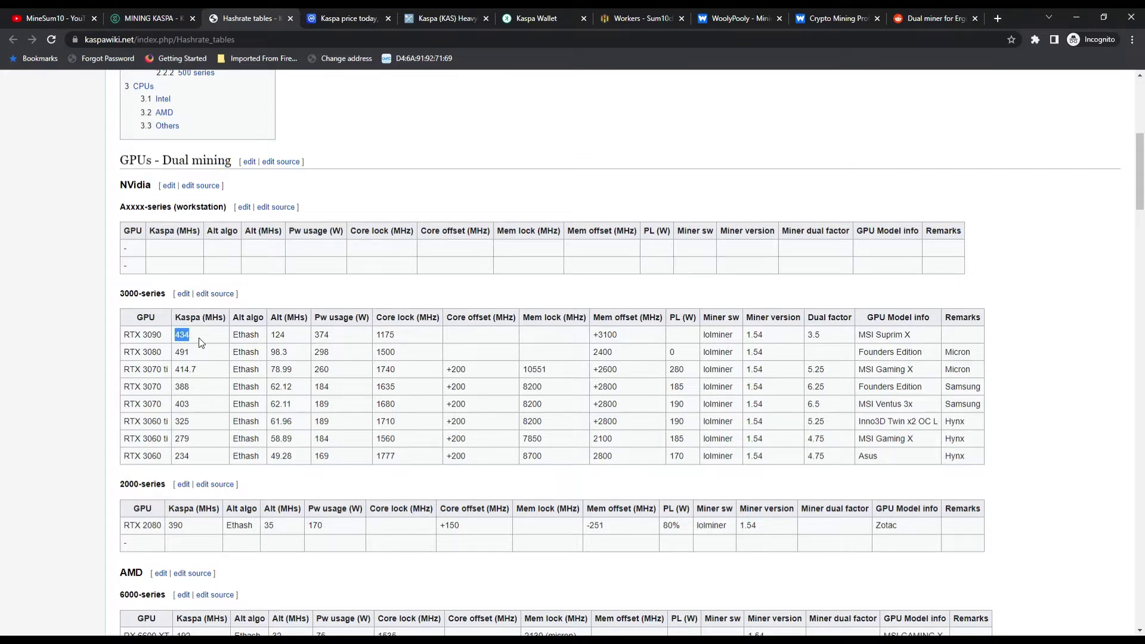
pyautogui.doubleClick(277, 336)
pyautogui.moveTo(333, 337); pyautogui.dragTo(311, 339)
pyautogui.moveTo(398, 338); pyautogui.dragTo(376, 340)
pyautogui.moveTo(635, 338); pyautogui.dragTo(593, 339)
# Scroll through the rest of the hashrate tables, then switch to CoinMarketCap's Kaspa price page
pyautogui.scroll(-2, 199, 384)
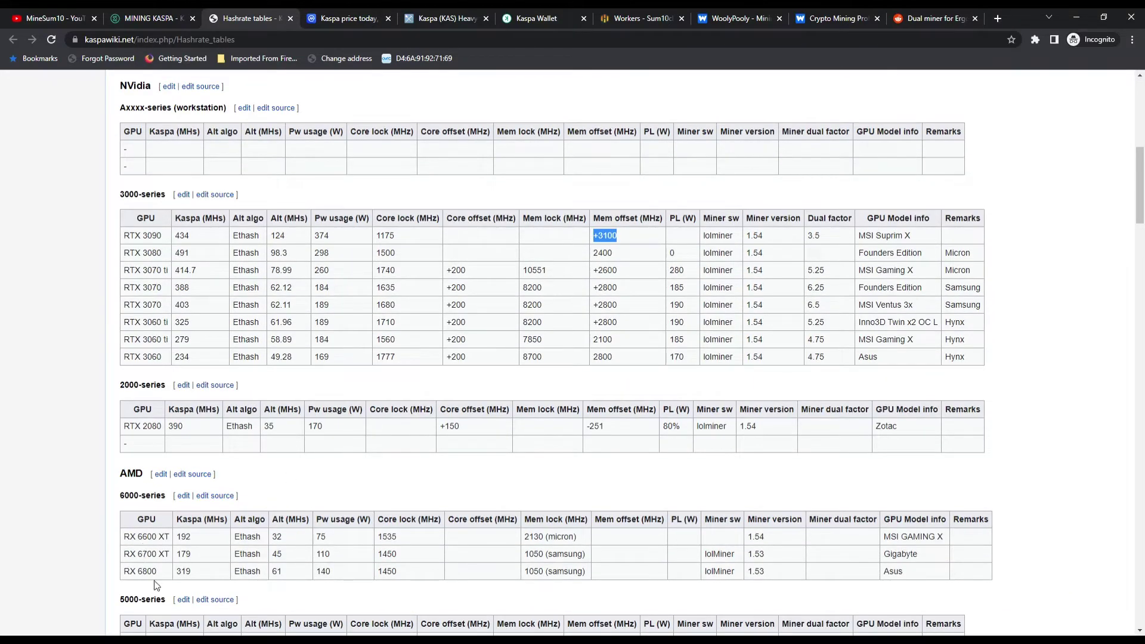
pyautogui.scroll(4, 100, 481)
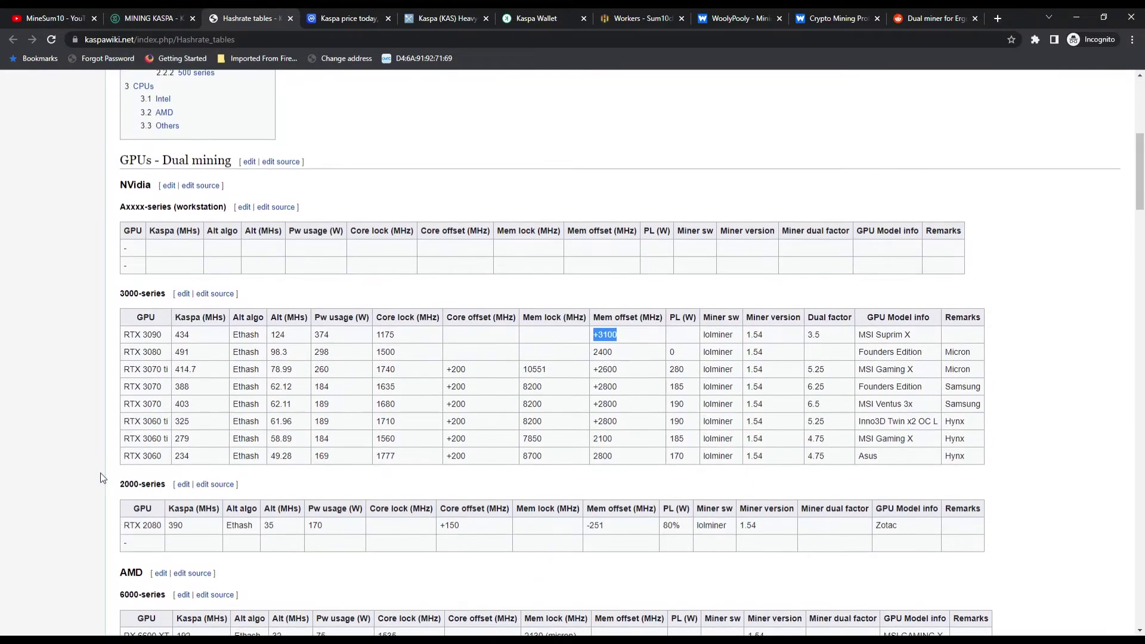
pyautogui.scroll(-15, 101, 477)
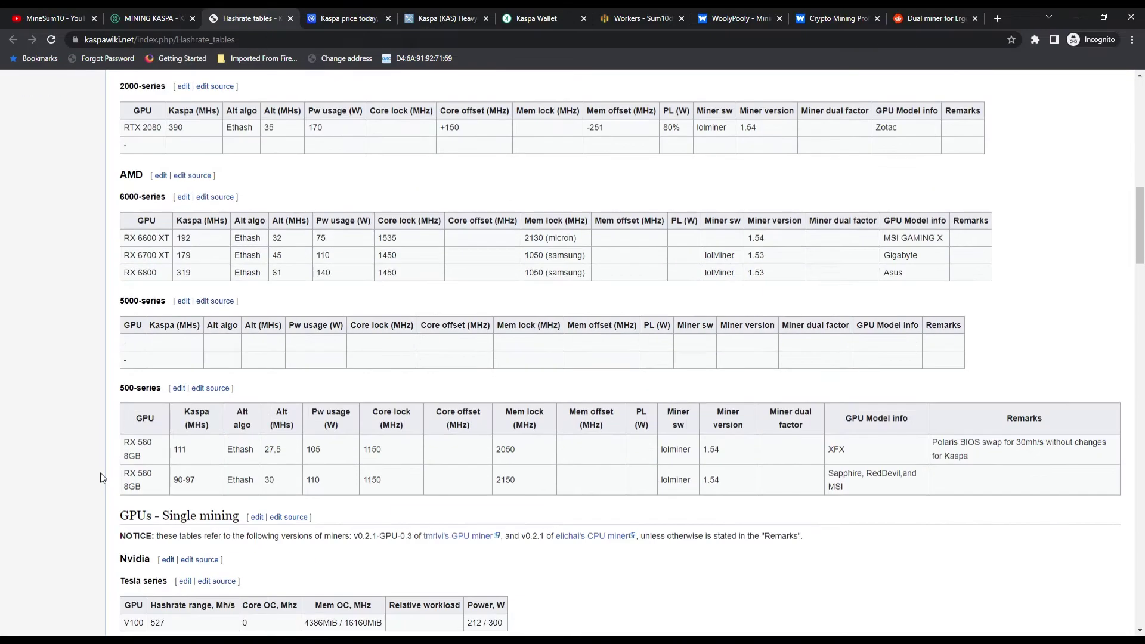
pyautogui.scroll(-4, 102, 477)
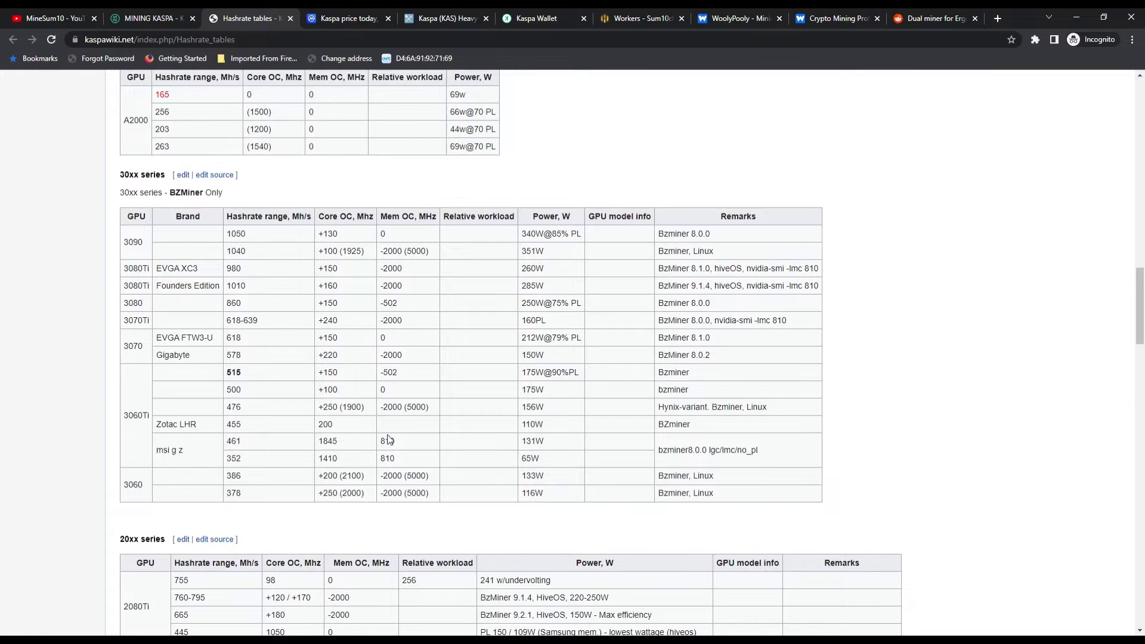
pyautogui.scroll(5, 723, 345)
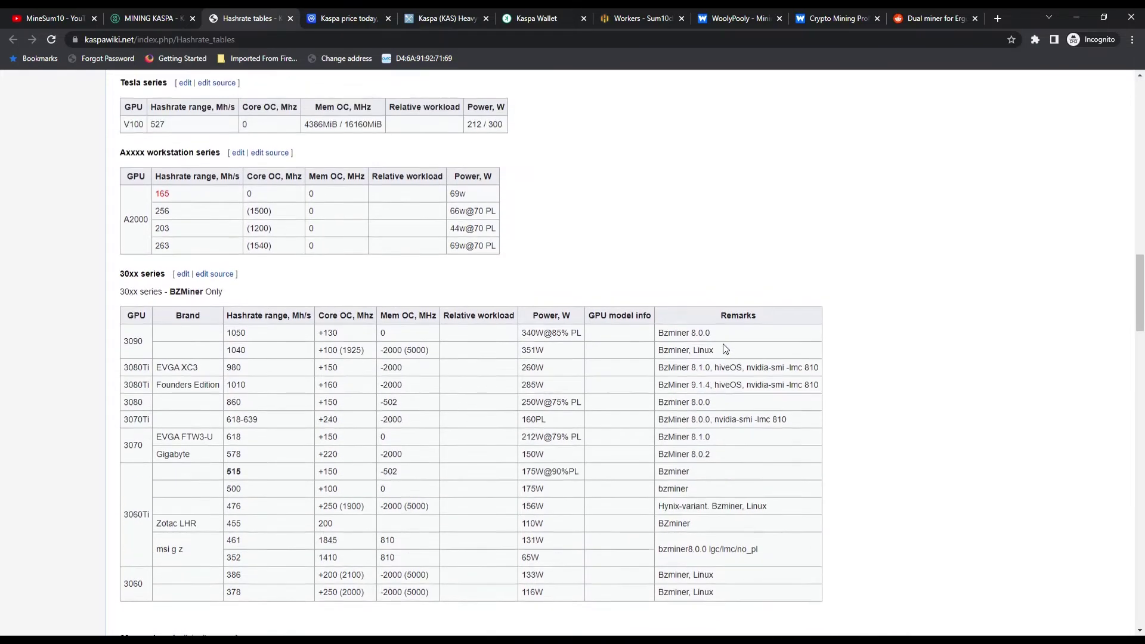
pyautogui.click(352, 19)
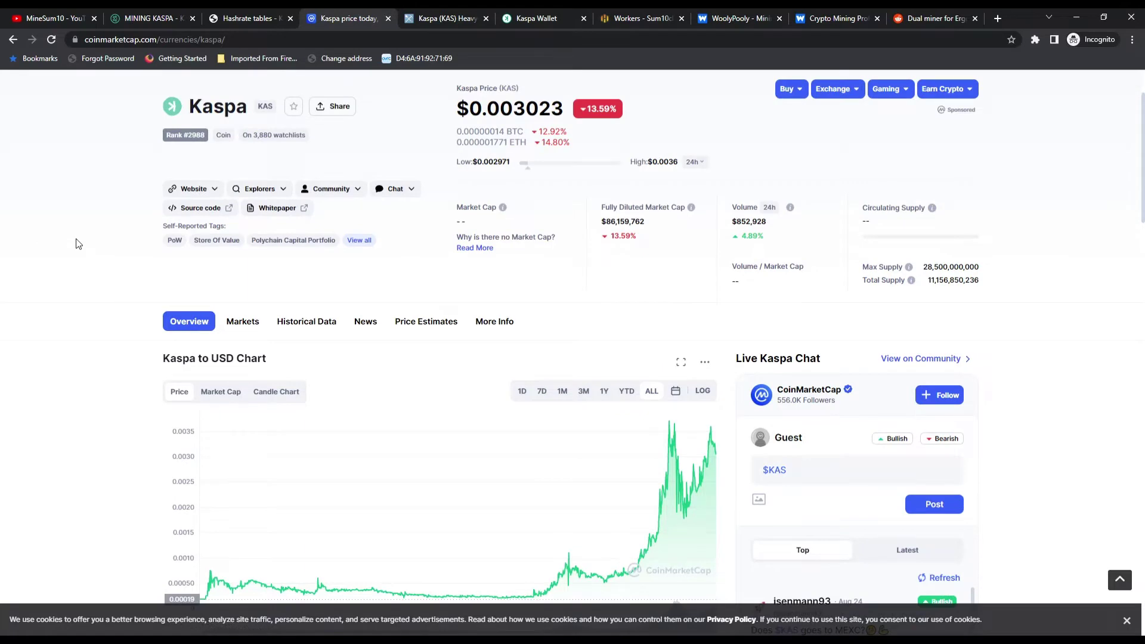
# Scroll to CoinMarketCap's Kaspa to USD chart and inspect its earliest data point
pyautogui.scroll(-2, 76, 238)
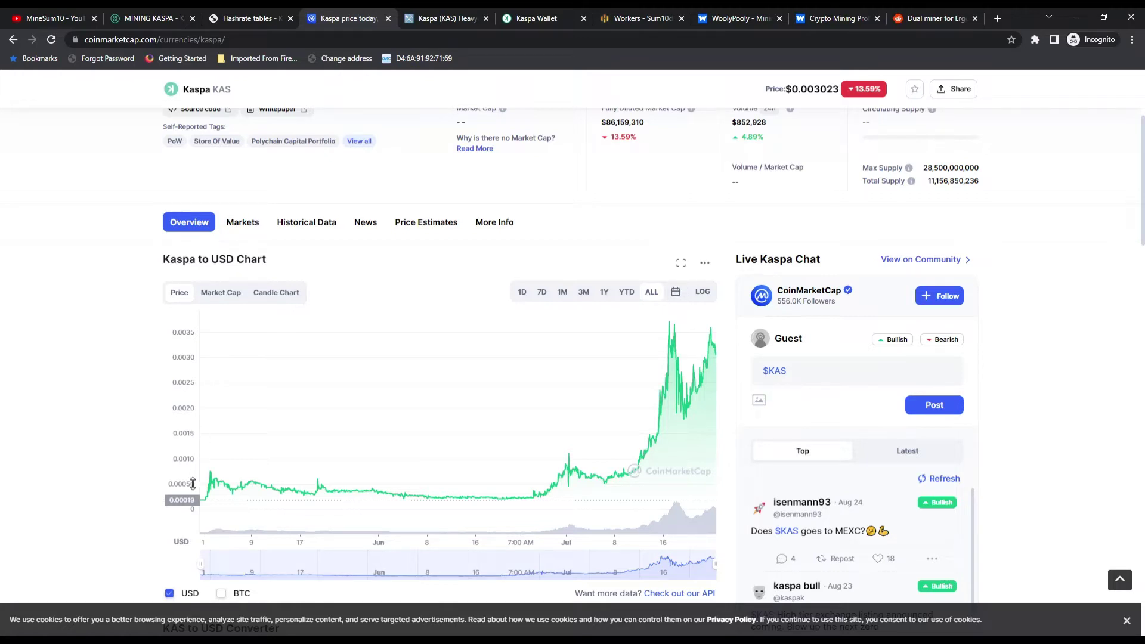
pyautogui.moveTo(204, 494)
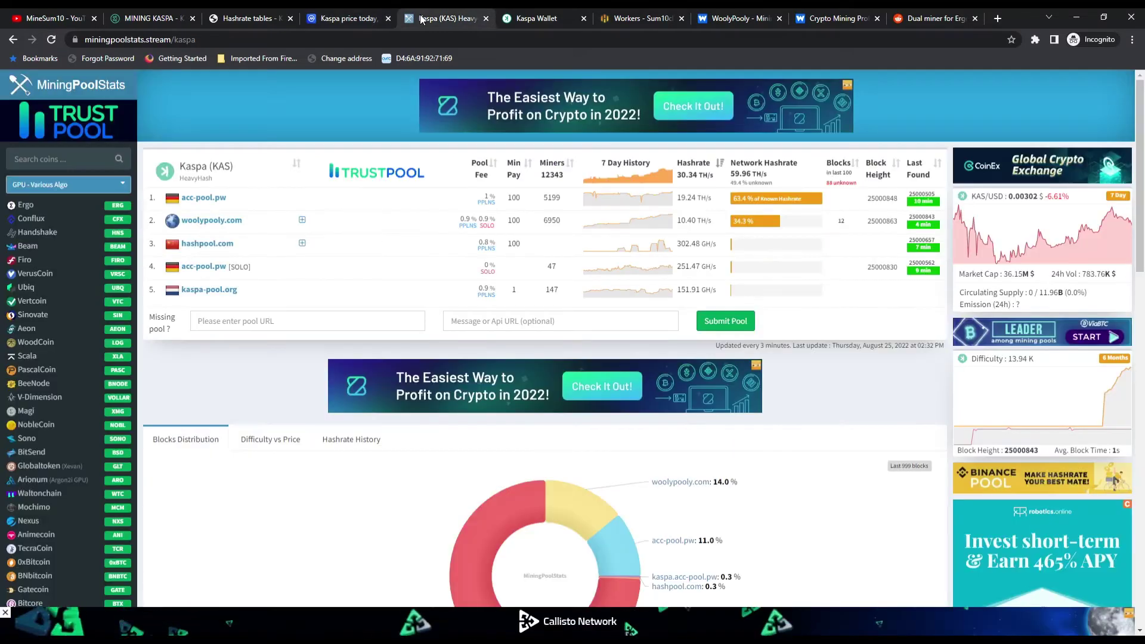
pyautogui.click(421, 19)
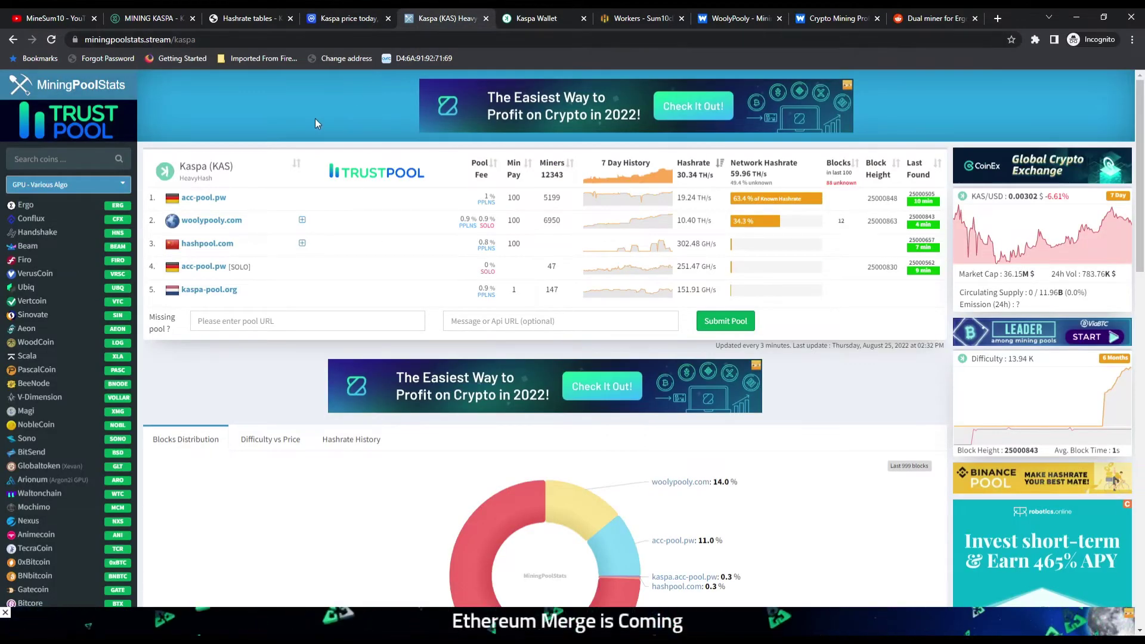
pyautogui.moveTo(633, 173)
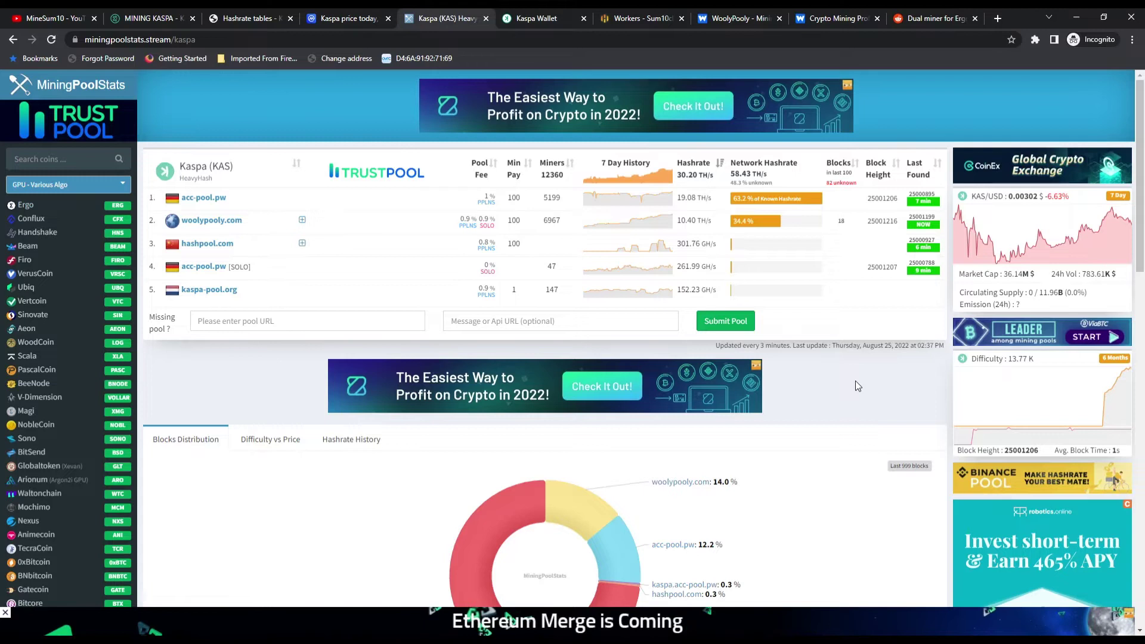
# Switch to the Kaspa Wallet tab at wallet.kaspanet.io
pyautogui.click(547, 18)
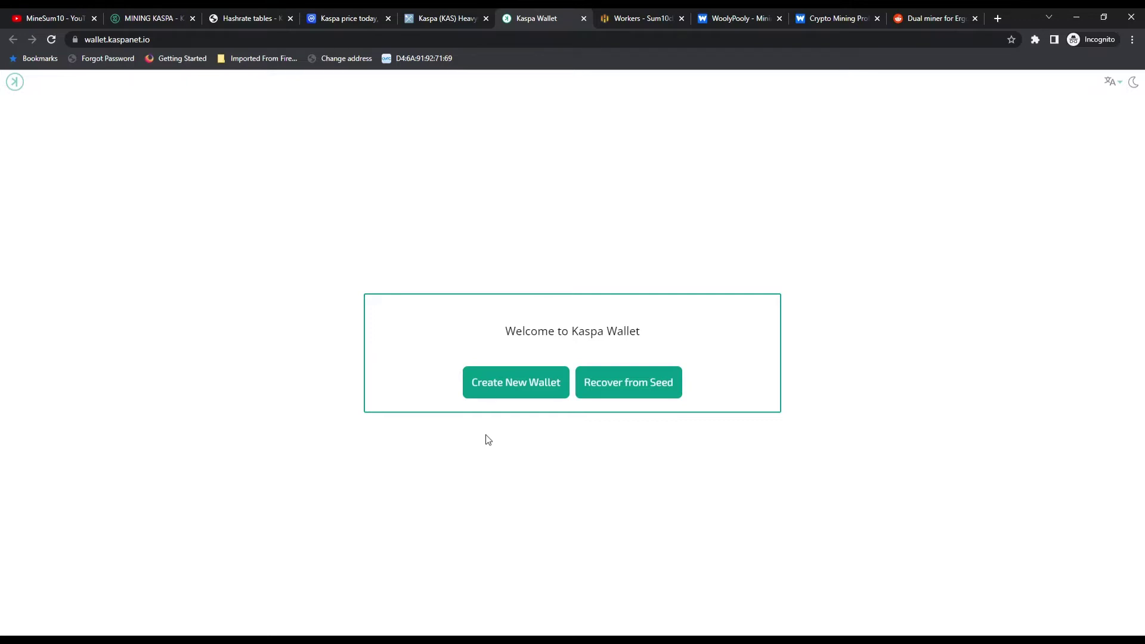
# Open the farm's Wallets list, start a new wallet with coin KAS, then cancel it
pyautogui.click(632, 20)
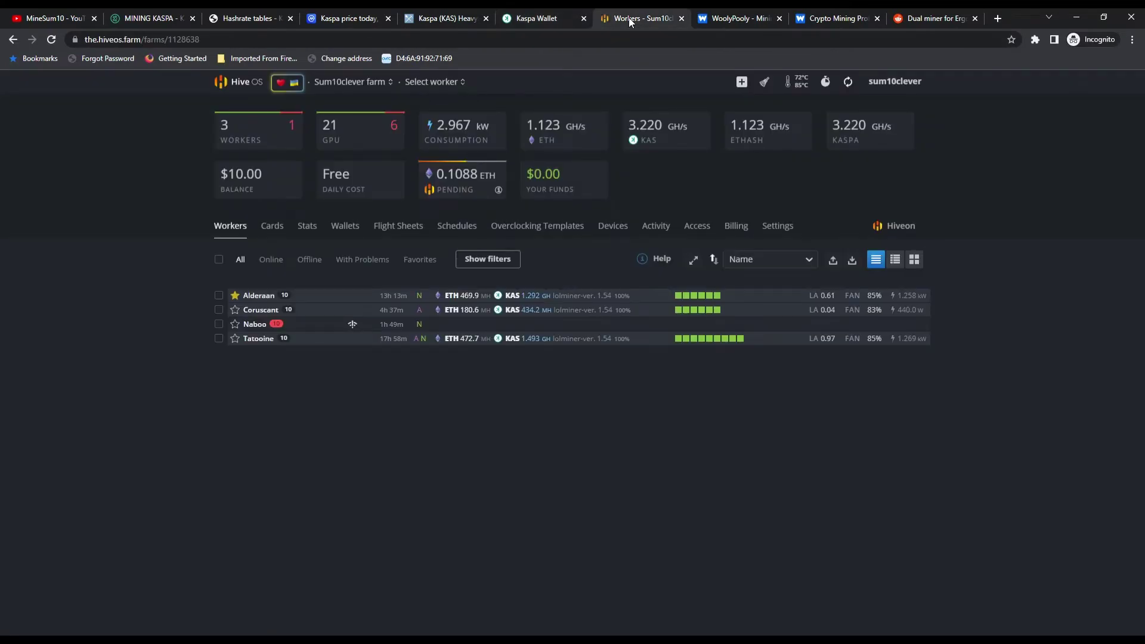
pyautogui.click(344, 232)
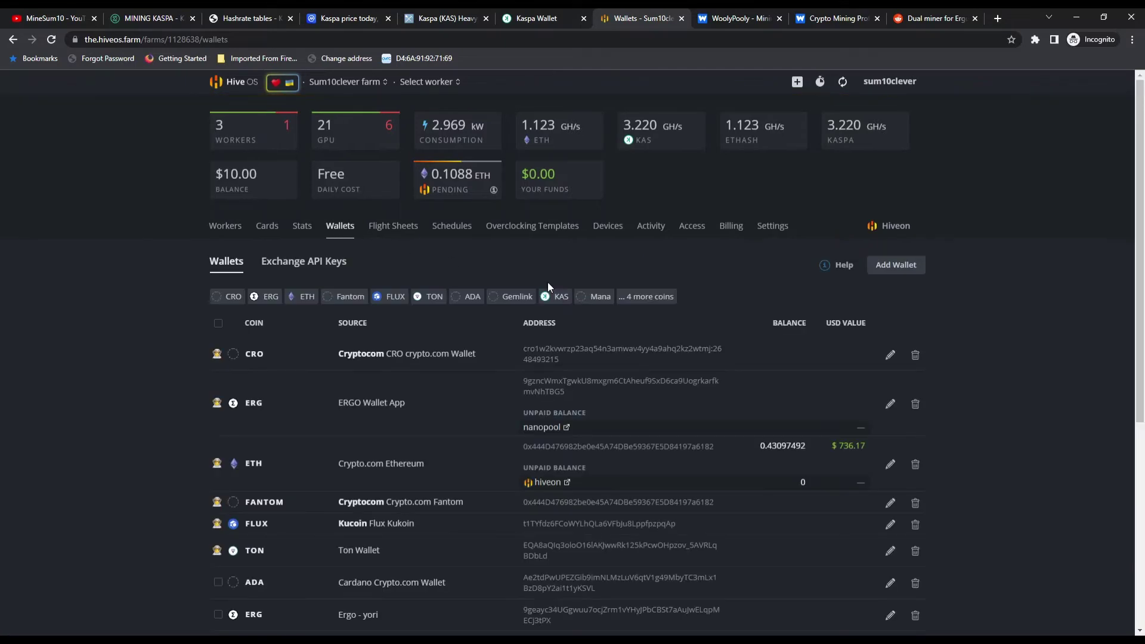
pyautogui.click(911, 273)
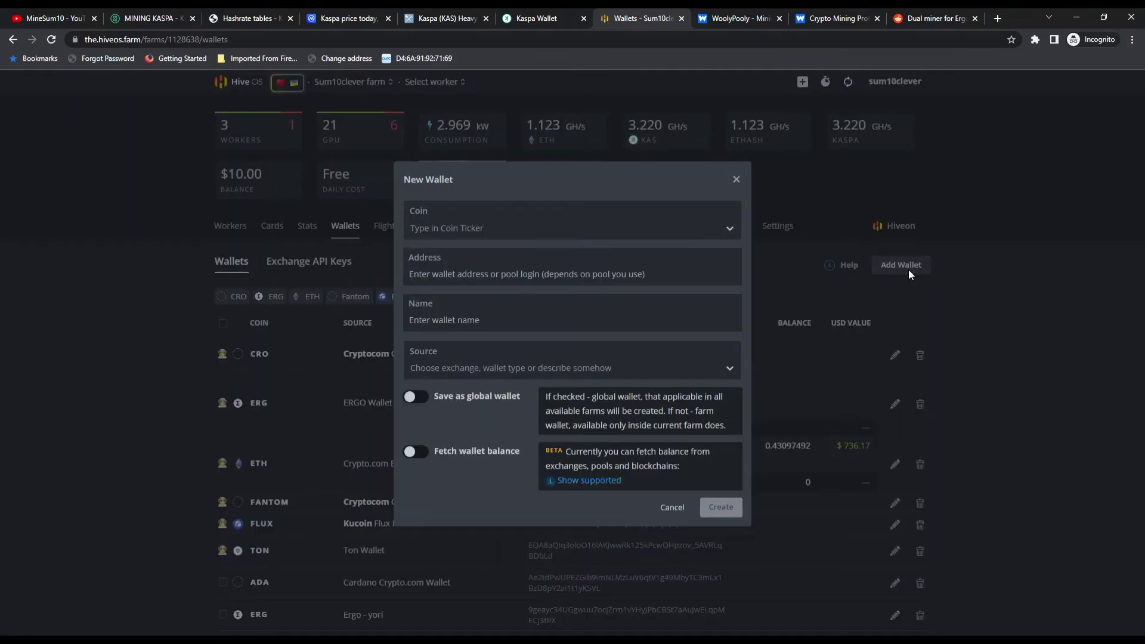
pyautogui.click(726, 227)
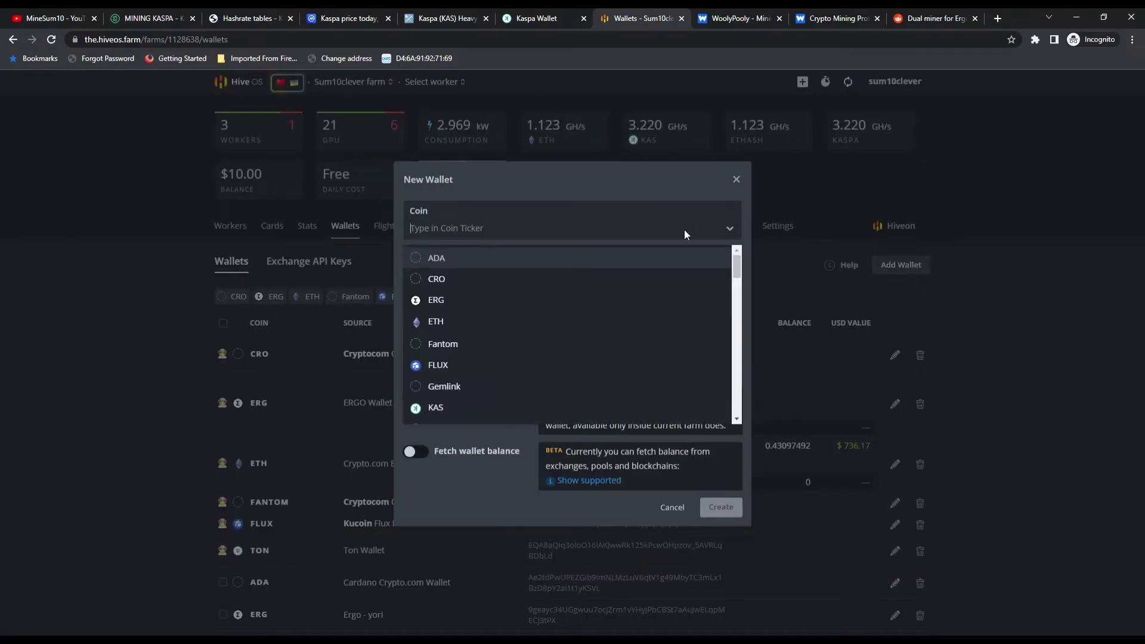
pyautogui.click(442, 408)
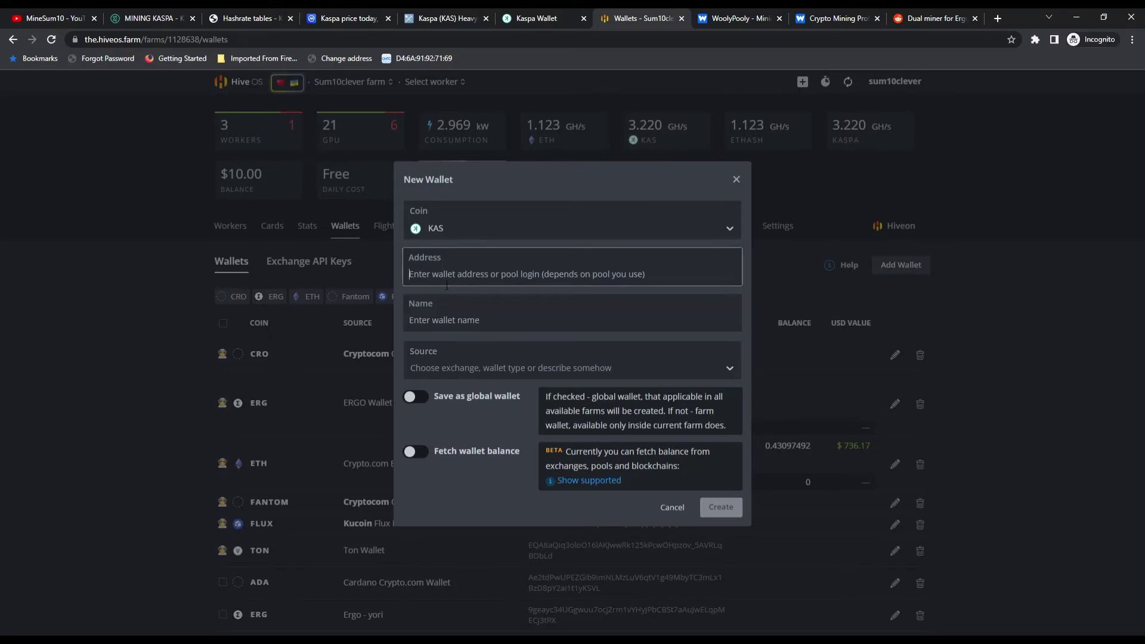
pyautogui.click(685, 508)
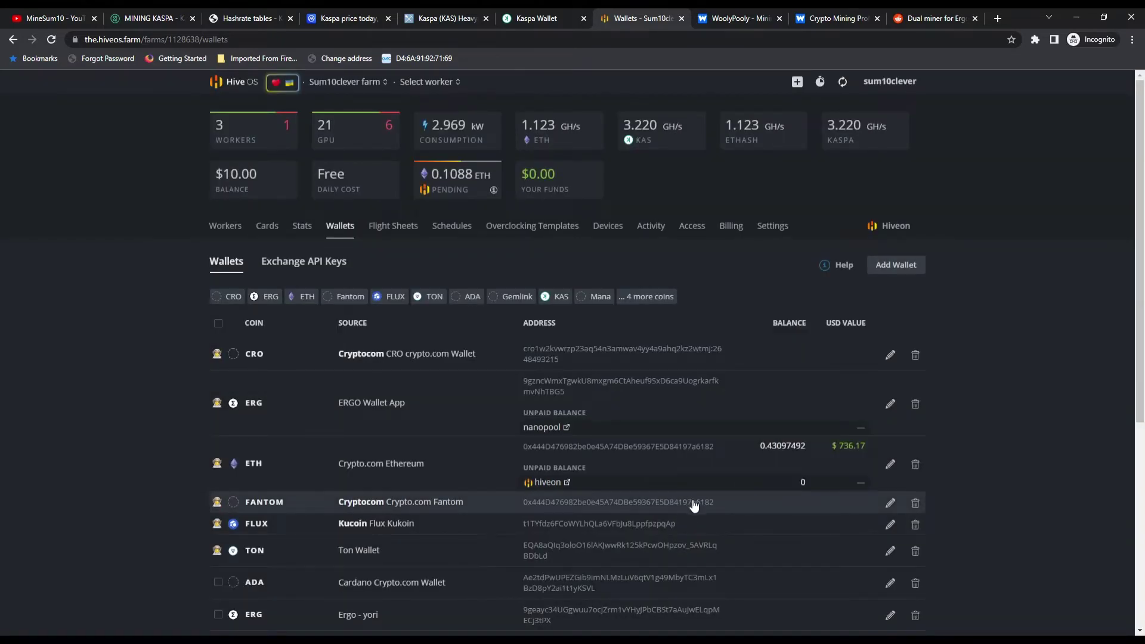
# Open the existing KAS wallet in the editor and close it without saving changes
pyautogui.scroll(-2, 795, 496)
pyautogui.scroll(-4, 795, 496)
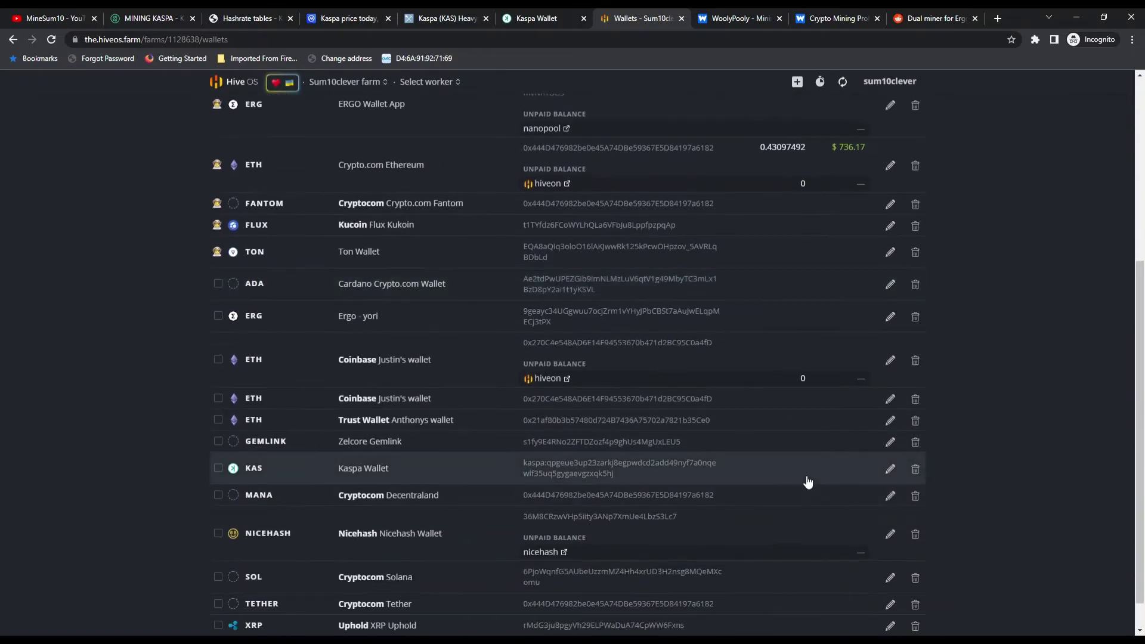
pyautogui.click(889, 470)
pyautogui.click(560, 353)
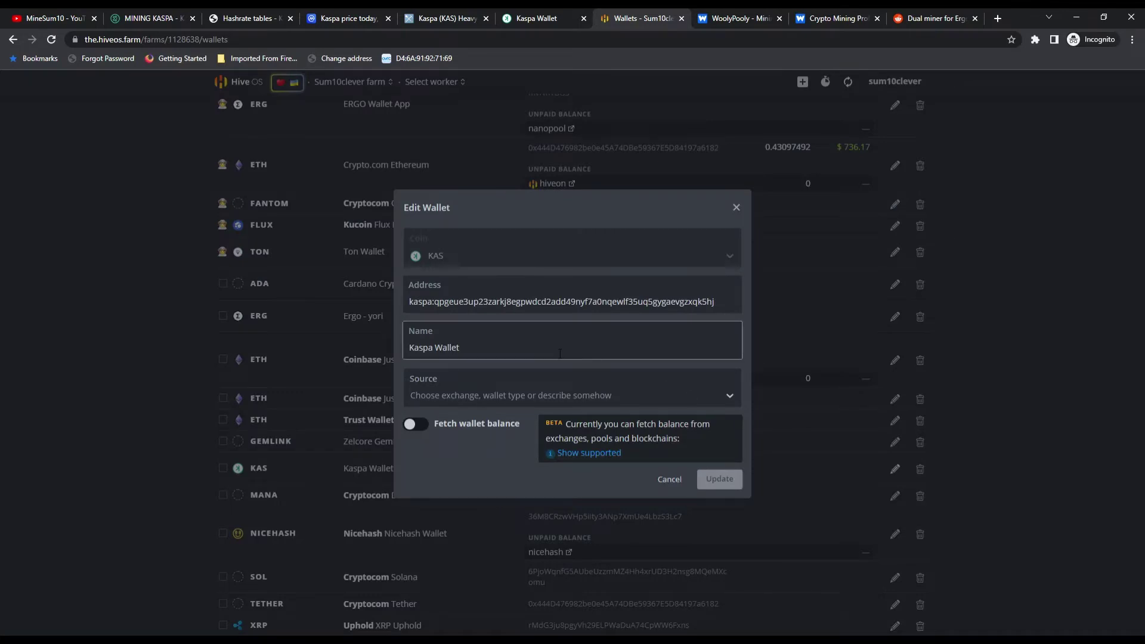
pyautogui.click(669, 478)
pyautogui.scroll(-1, 205, 385)
pyautogui.scroll(6, 208, 370)
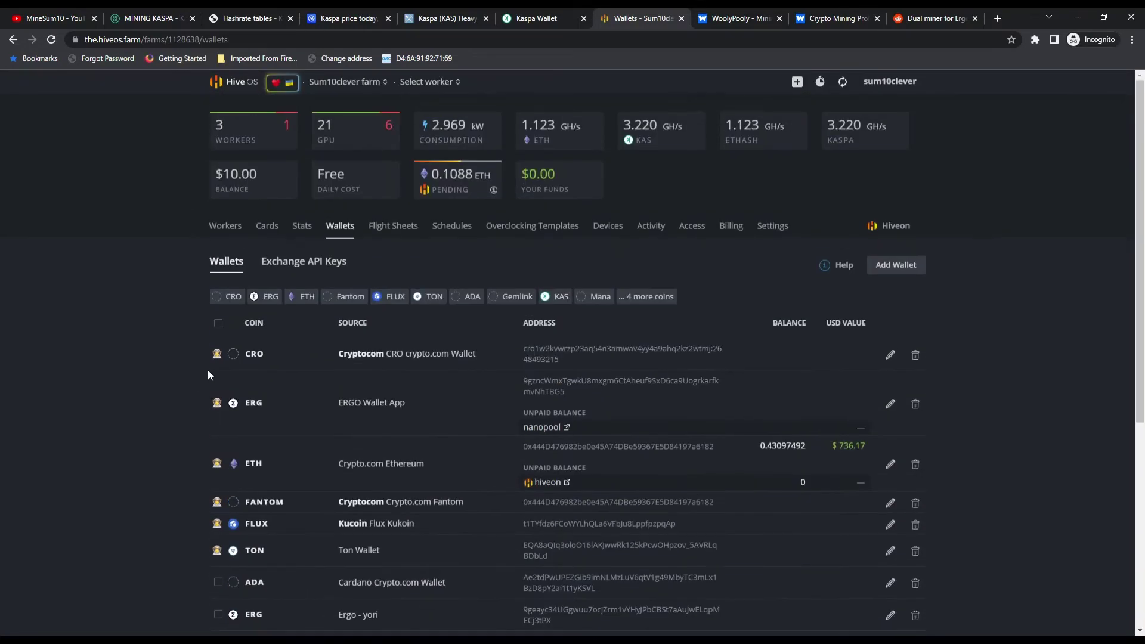
# Select the Sum10clever farm, open worker Alderaan, and view its Dual ETH & Kaspa flight sheet
pyautogui.click(345, 82)
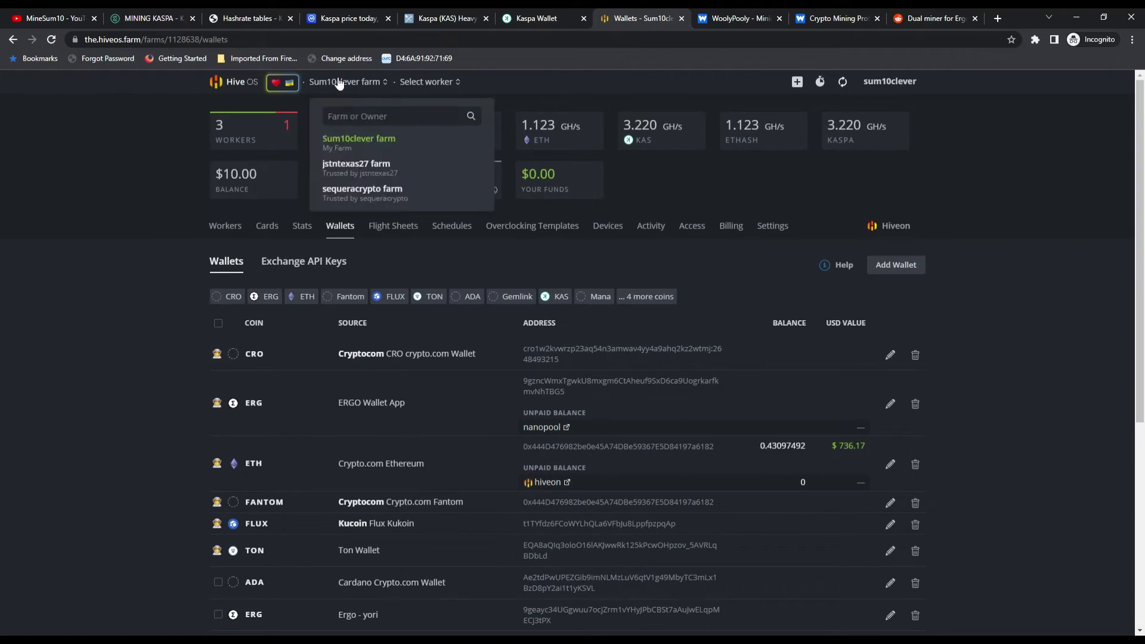
pyautogui.click(334, 135)
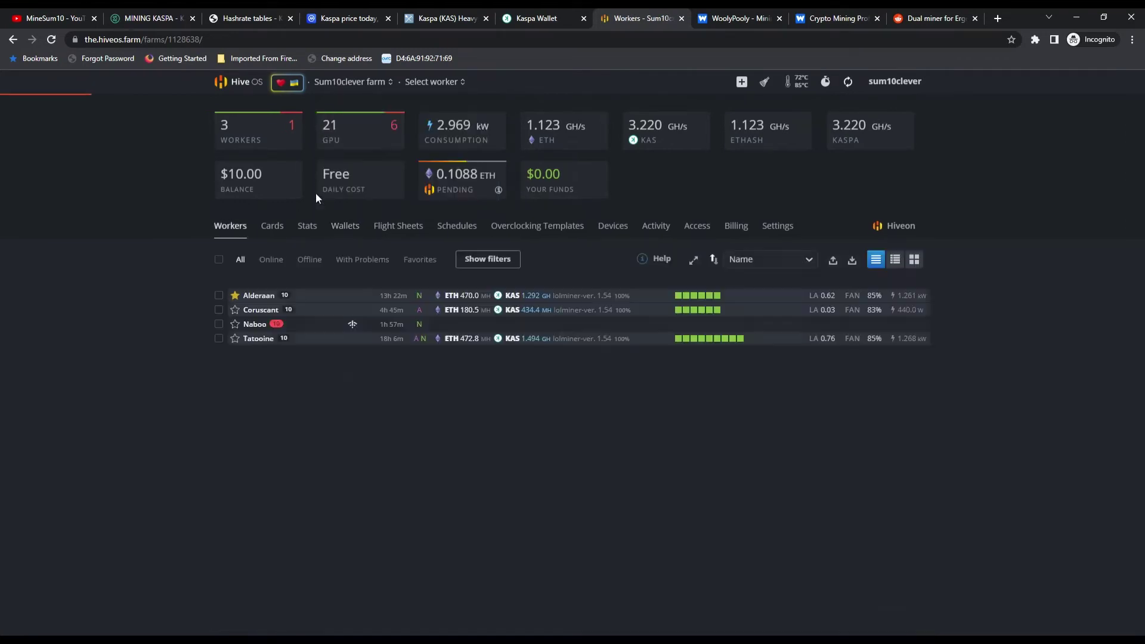
pyautogui.click(266, 297)
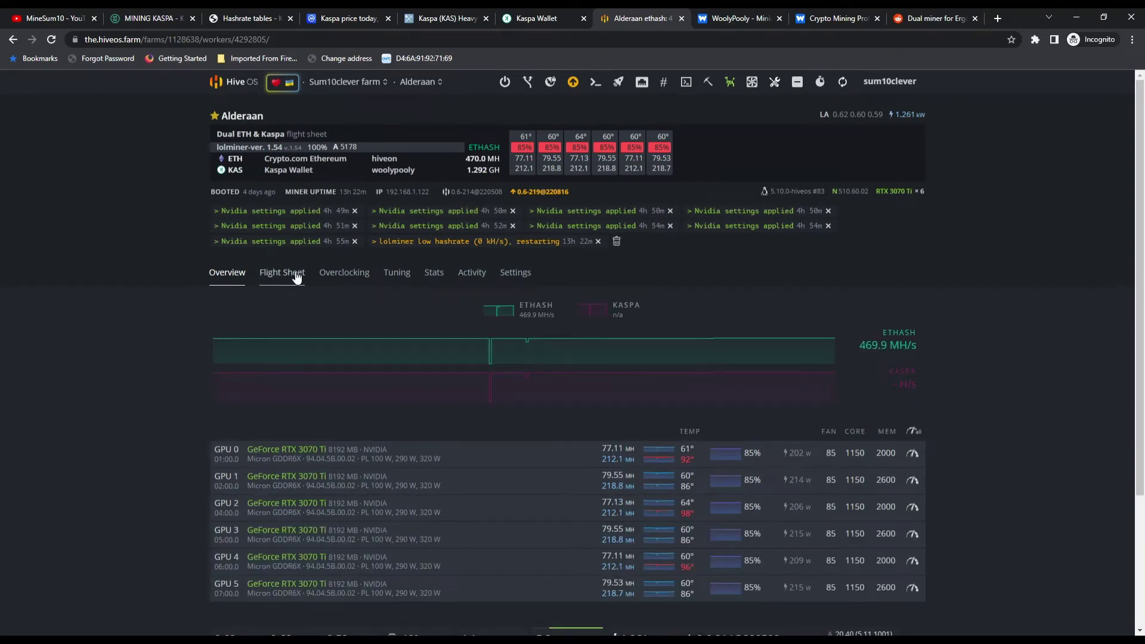
pyautogui.click(296, 276)
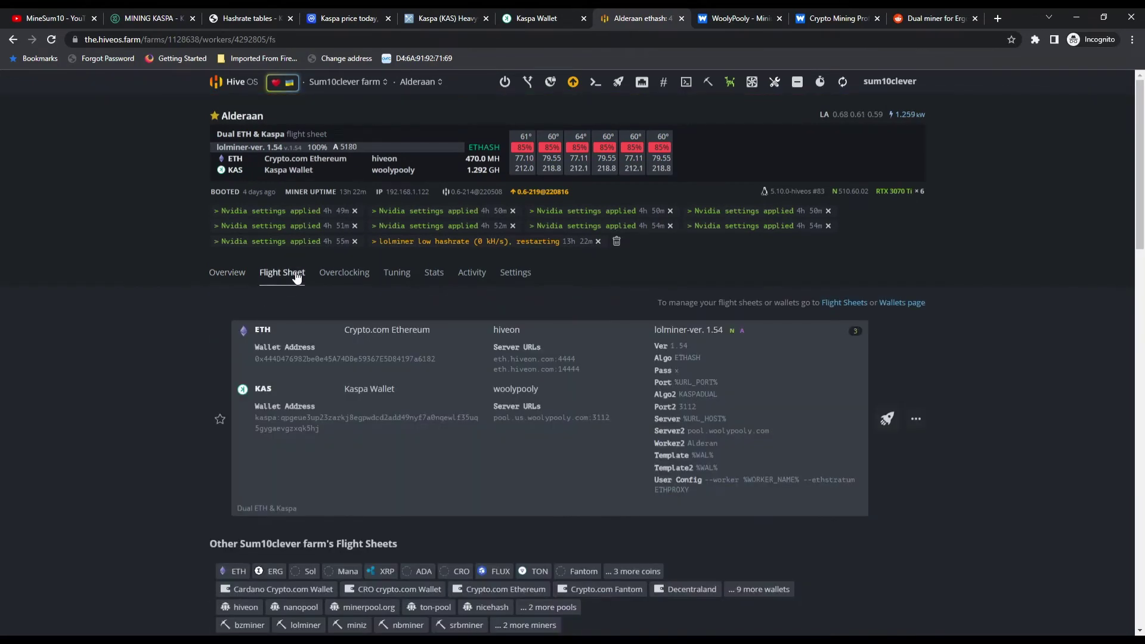
pyautogui.scroll(-2, 979, 384)
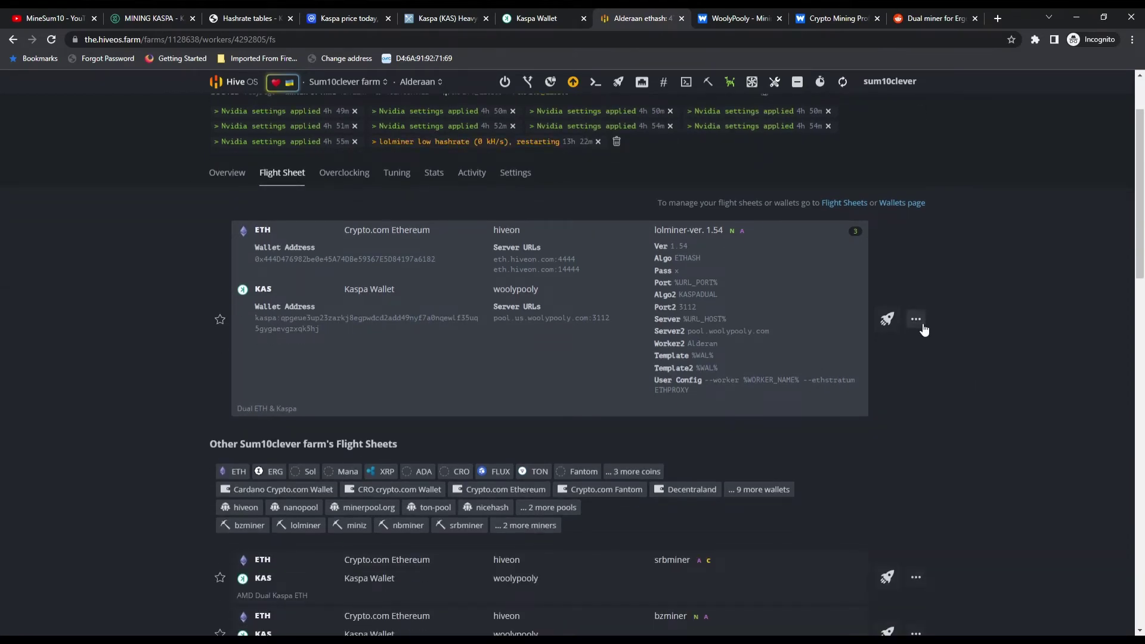
pyautogui.click(917, 320)
# Edit the Dual ETH & Kaspa flight sheet and browse the miner list, keeping lolMiner
pyautogui.click(913, 339)
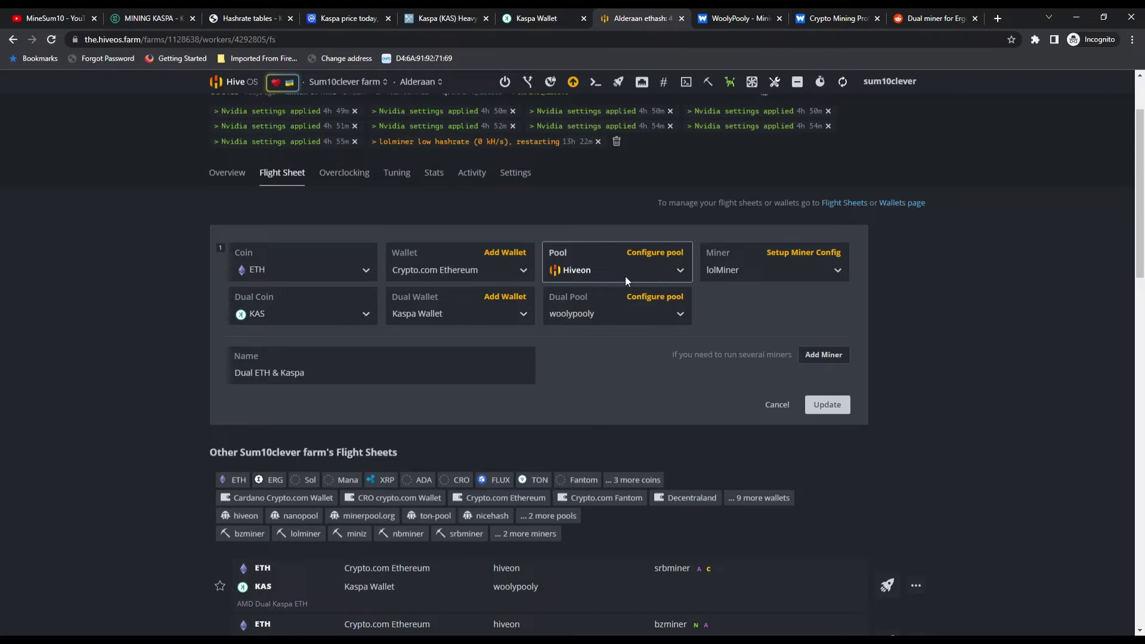
pyautogui.click(771, 275)
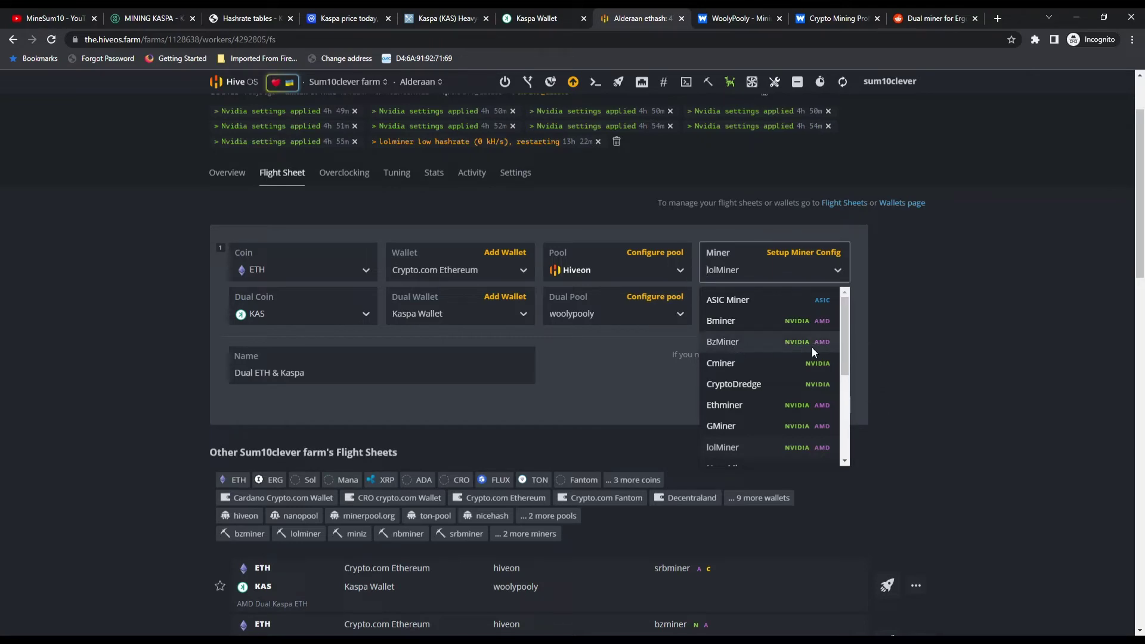
pyautogui.moveTo(842, 356); pyautogui.dragTo(839, 402)
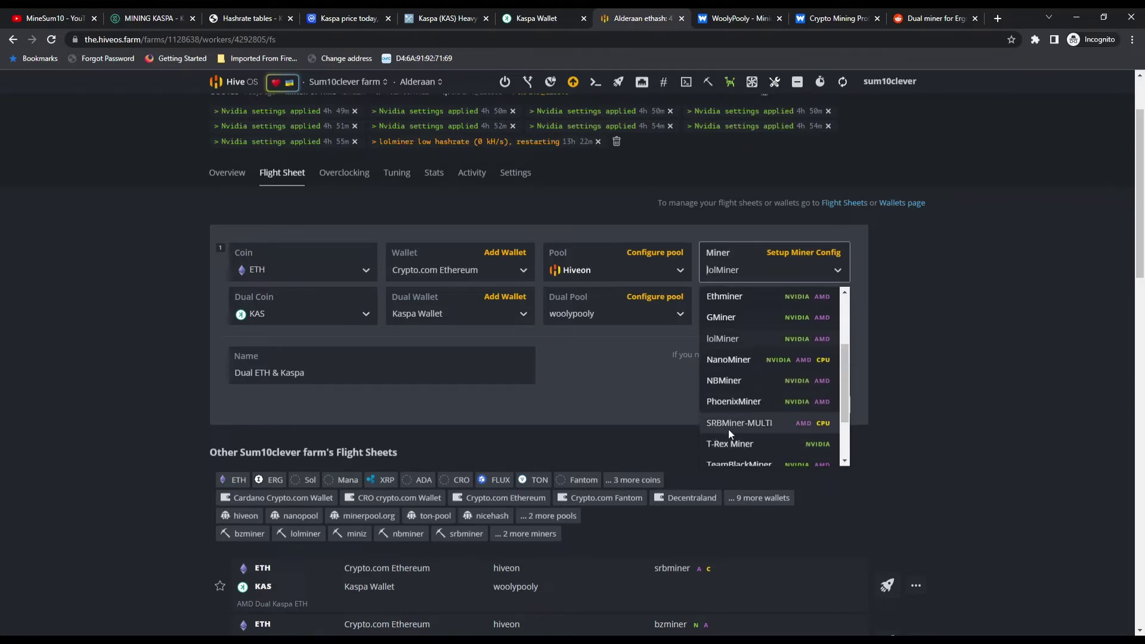
pyautogui.click(897, 421)
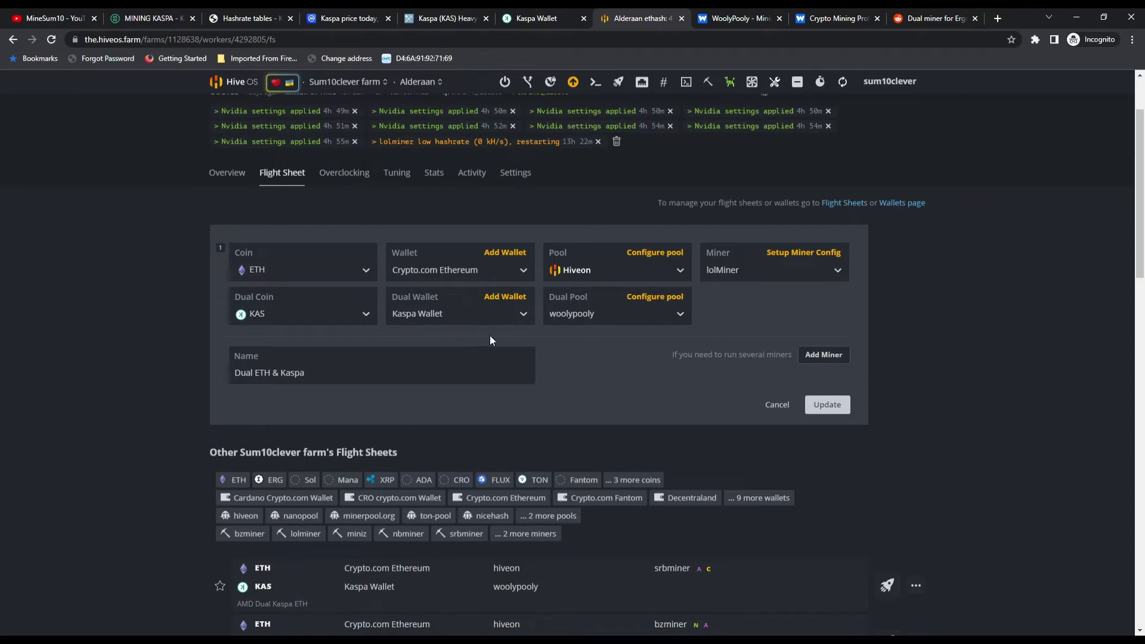
pyautogui.click(815, 258)
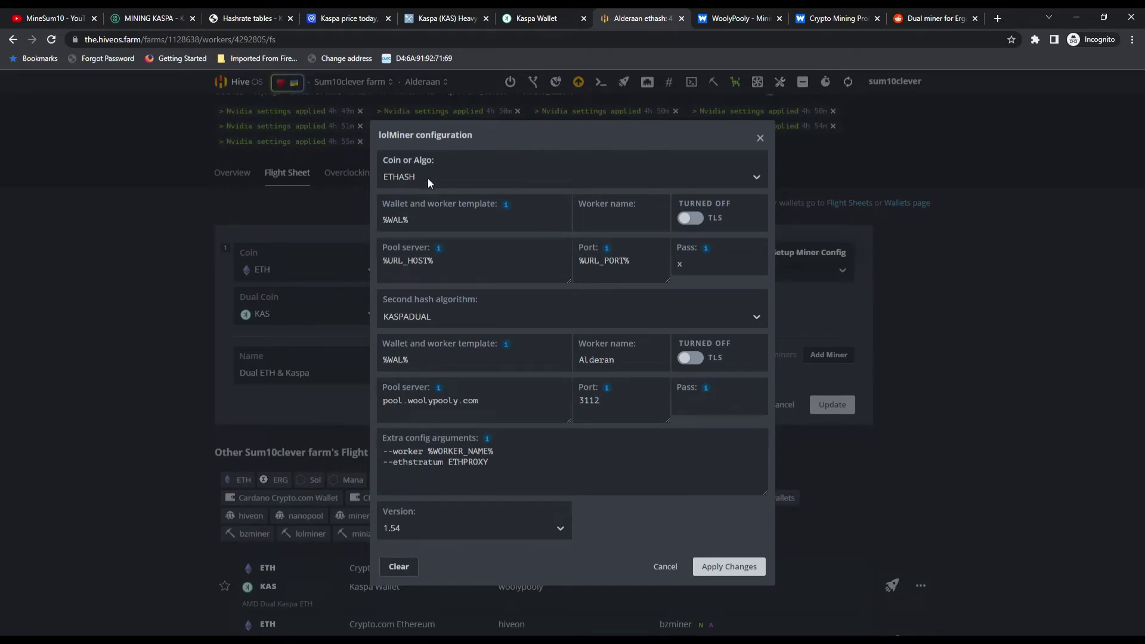
pyautogui.click(450, 319)
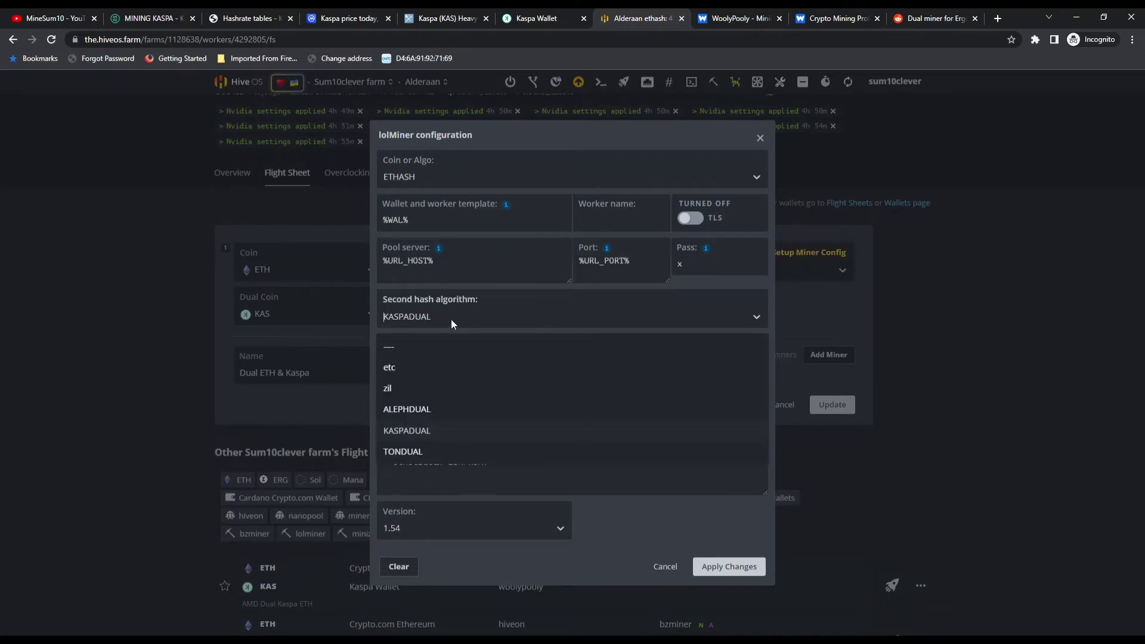
pyautogui.click(417, 431)
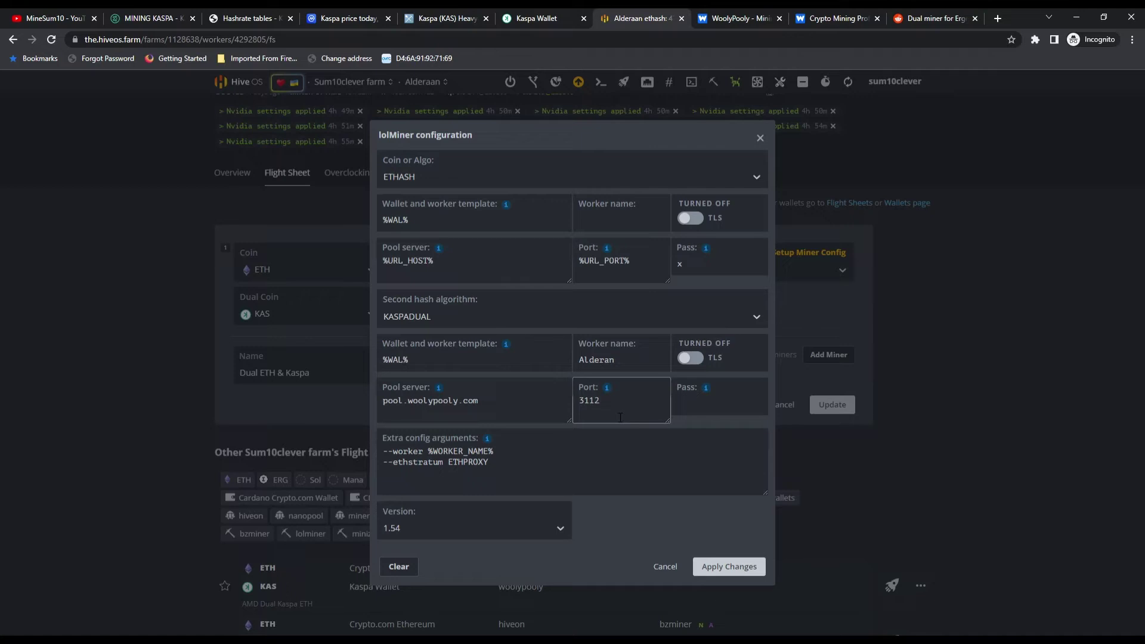
pyautogui.click(665, 566)
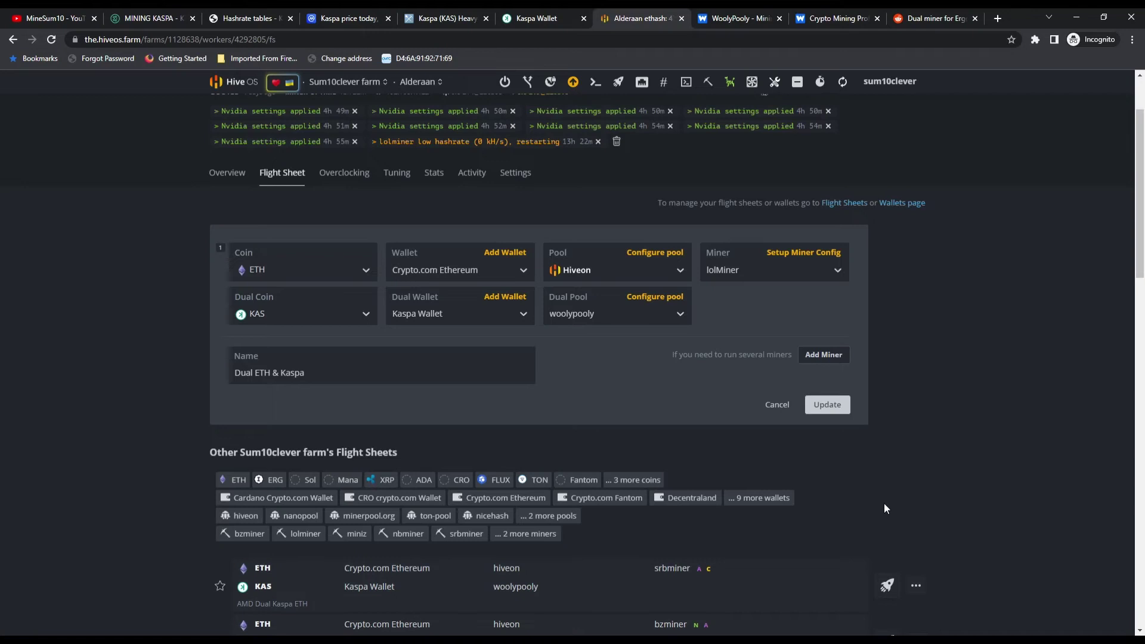
# Return to Alderaan's overview and scroll to its six RTX 3070 Ti GPUs at 470.0 MH/s
pyautogui.click(228, 173)
pyautogui.scroll(-2, 983, 461)
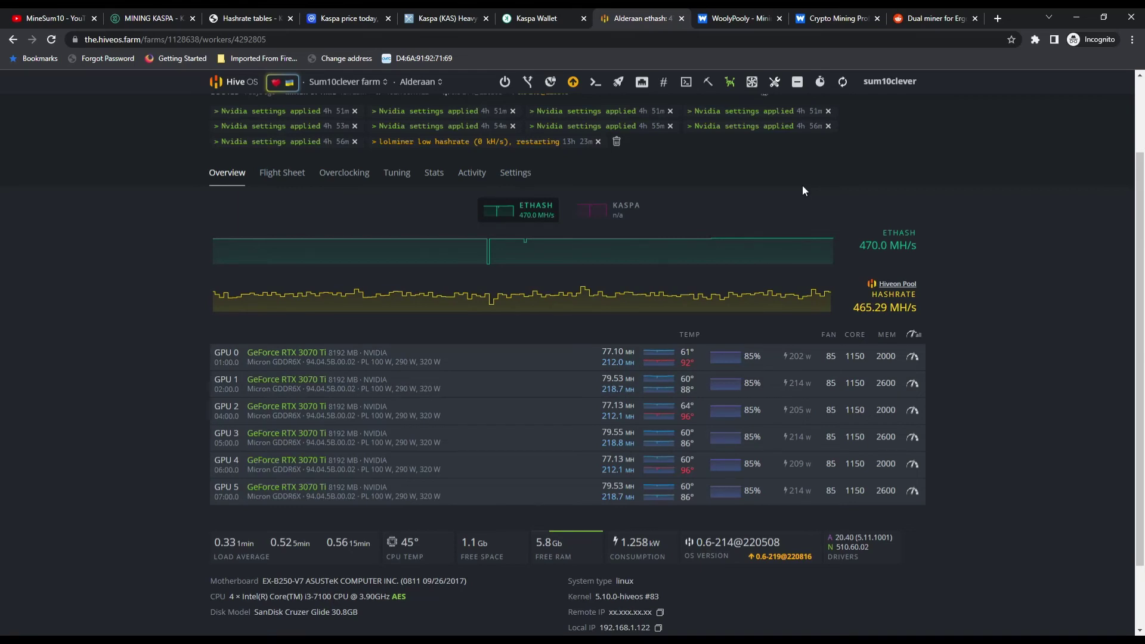
# Glance at kaspa.org's Mining Kaspa page, then open WoolyPooly stats showing Alderan at 3.14 Gh/s
pyautogui.click(154, 20)
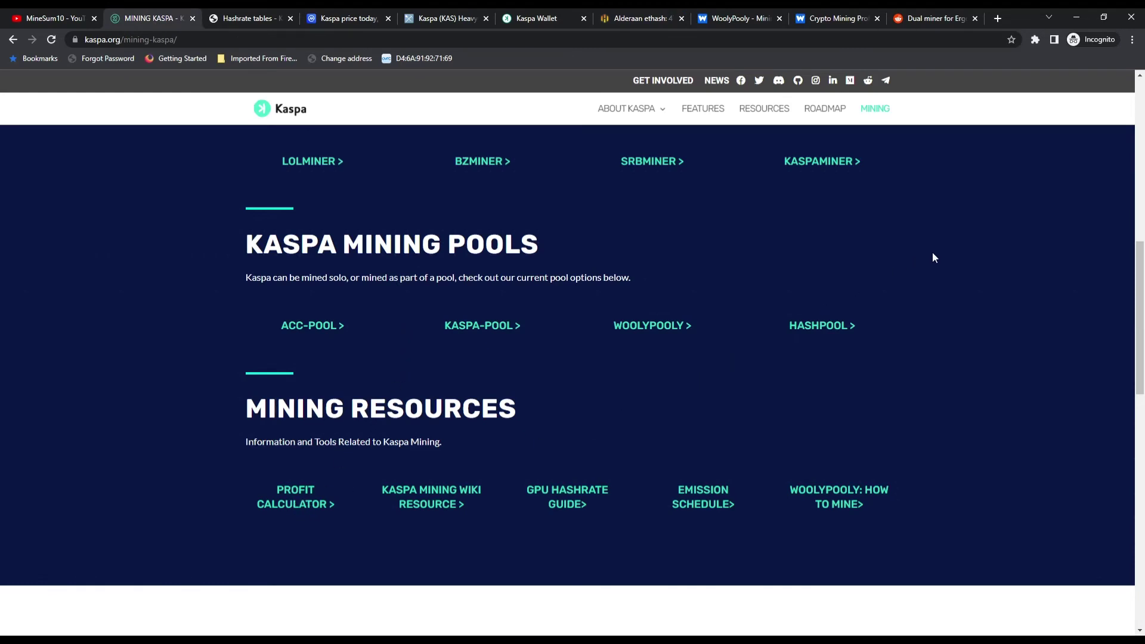
pyautogui.click(742, 20)
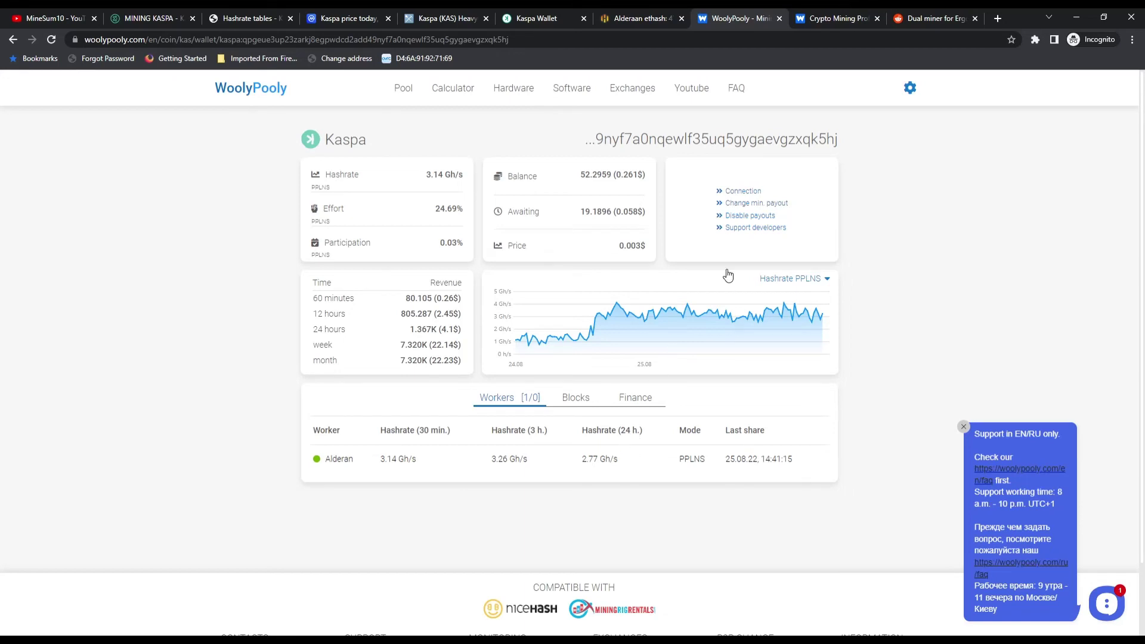
# In the WoolyPooly calculator, select the Ethash hashrate (1137 MH/s) and power (2999 W) fields
pyautogui.click(840, 18)
pyautogui.scroll(2, 883, 332)
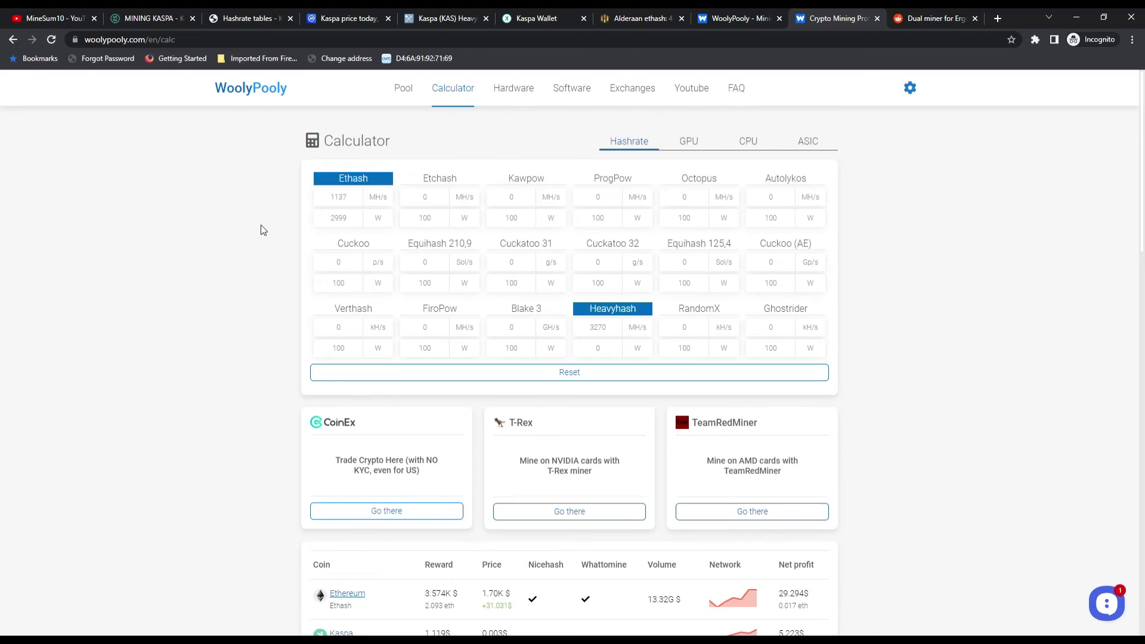
pyautogui.moveTo(343, 199); pyautogui.dragTo(324, 207)
pyautogui.moveTo(350, 218); pyautogui.dragTo(330, 219)
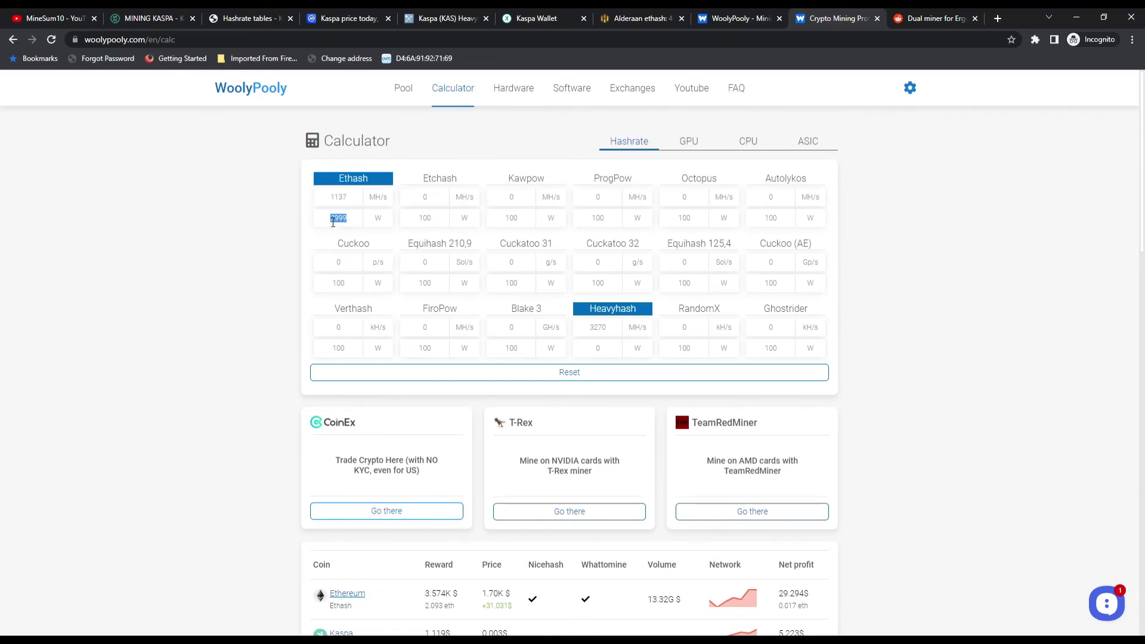
pyautogui.click(628, 24)
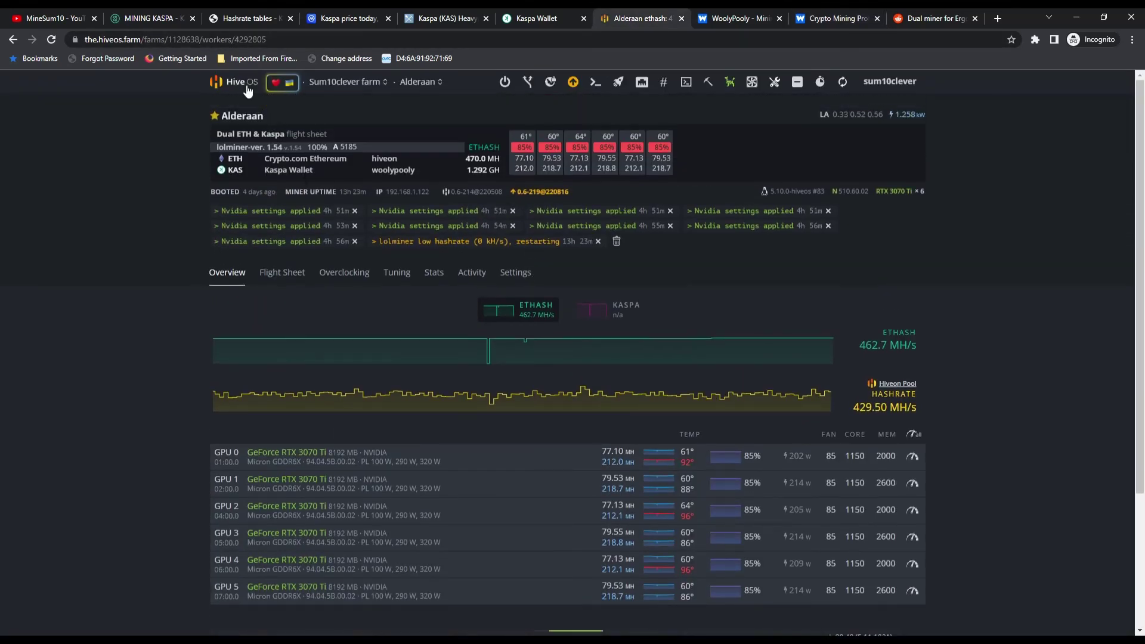
pyautogui.click(247, 88)
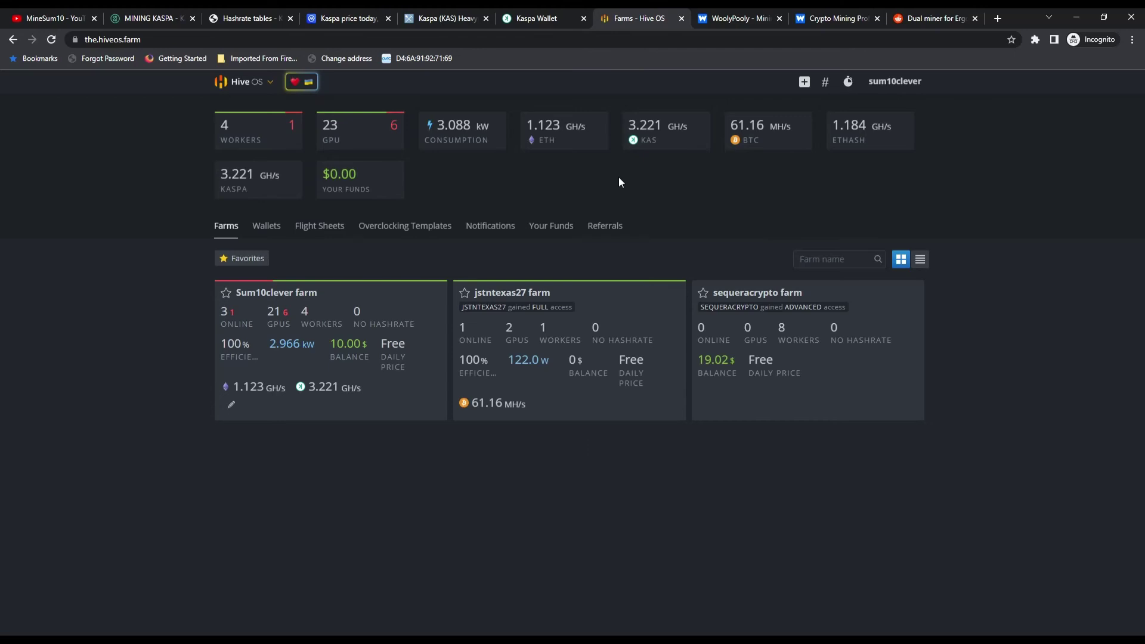
pyautogui.click(811, 24)
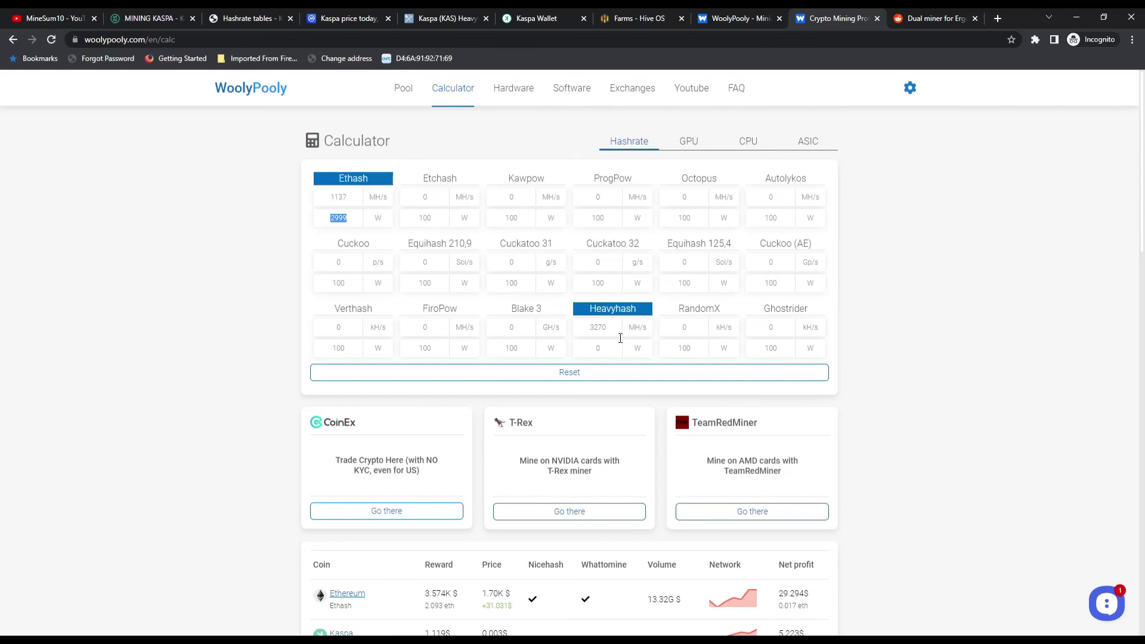
pyautogui.doubleClick(595, 335)
pyautogui.doubleClick(597, 349)
pyautogui.moveTo(357, 218); pyautogui.dragTo(310, 221)
pyautogui.scroll(-3, 899, 409)
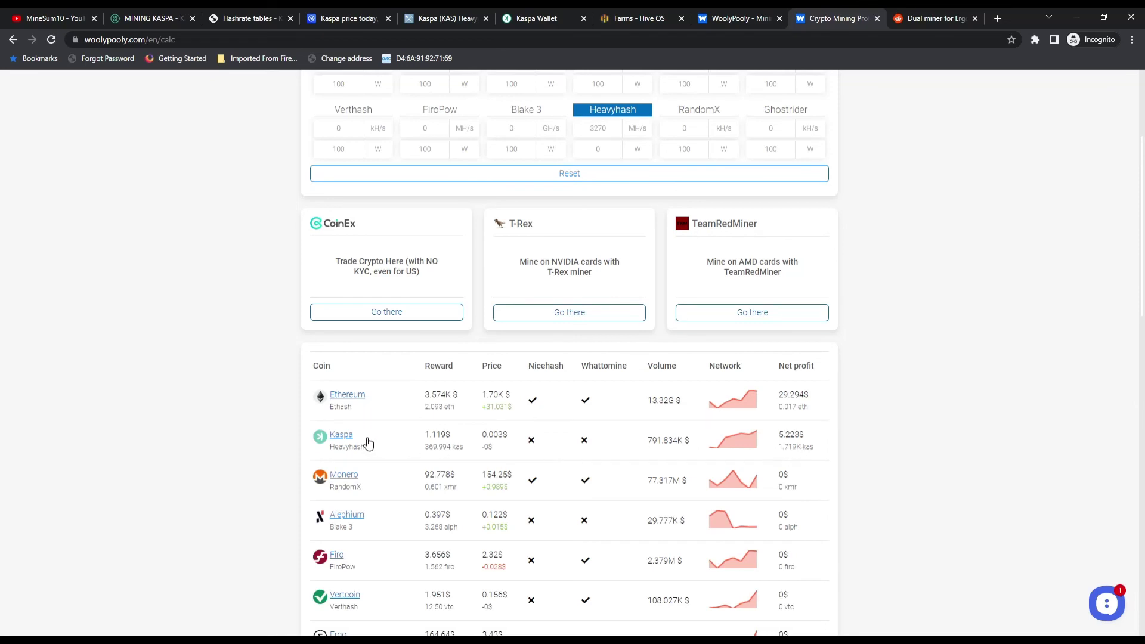
pyautogui.scroll(3, 728, 419)
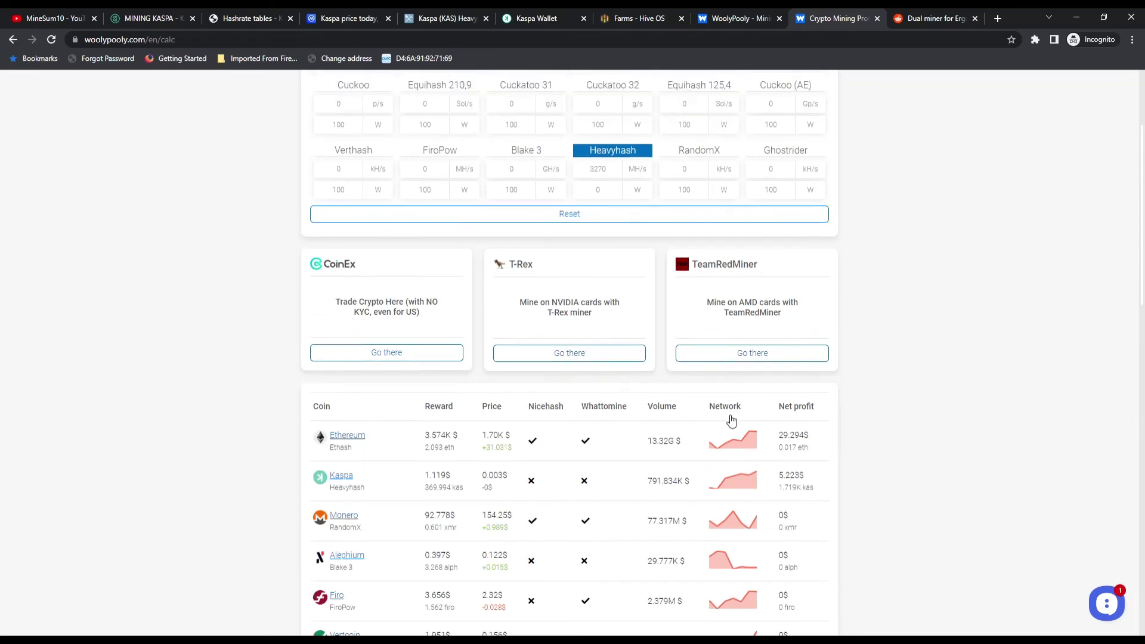
# Delete the 3270 Heavyhash hashrate and set Ethash power to 2800 W for 29.766$ Ethereum-only profit
pyautogui.moveTo(618, 332); pyautogui.dragTo(570, 334)
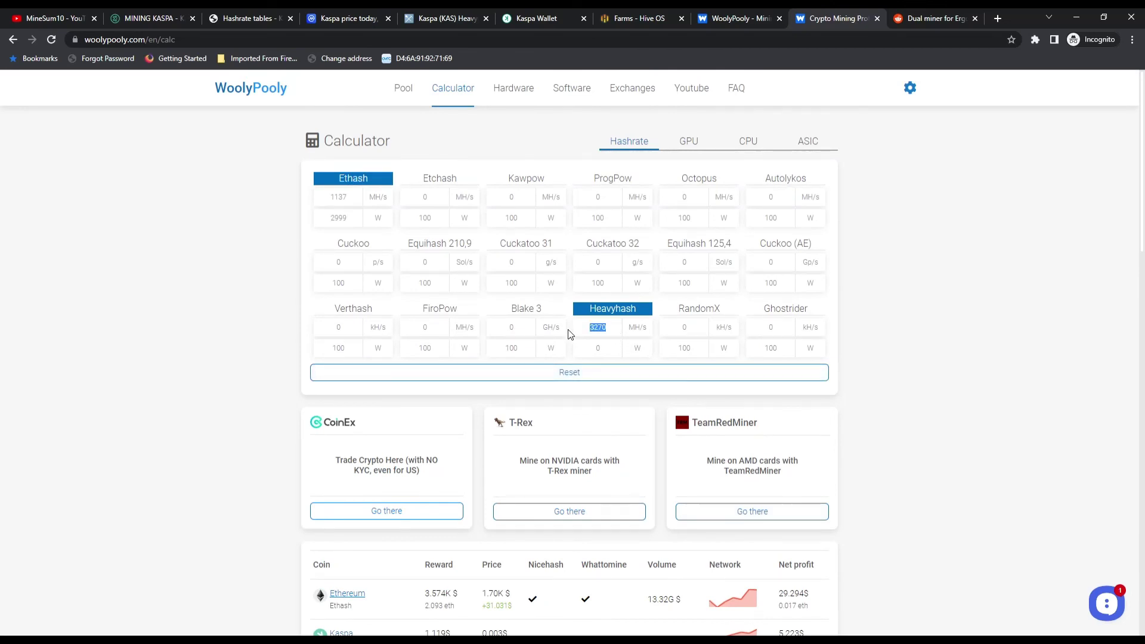
pyautogui.press('BackSpace')
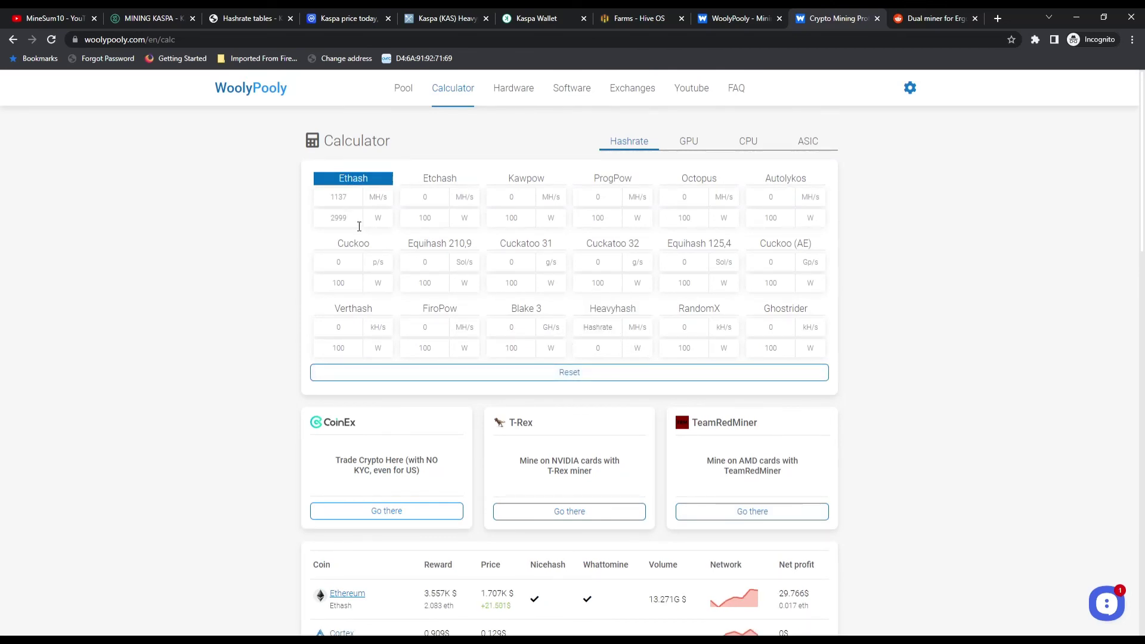
pyautogui.moveTo(357, 220); pyautogui.dragTo(294, 226)
pyautogui.scroll(-2, 954, 328)
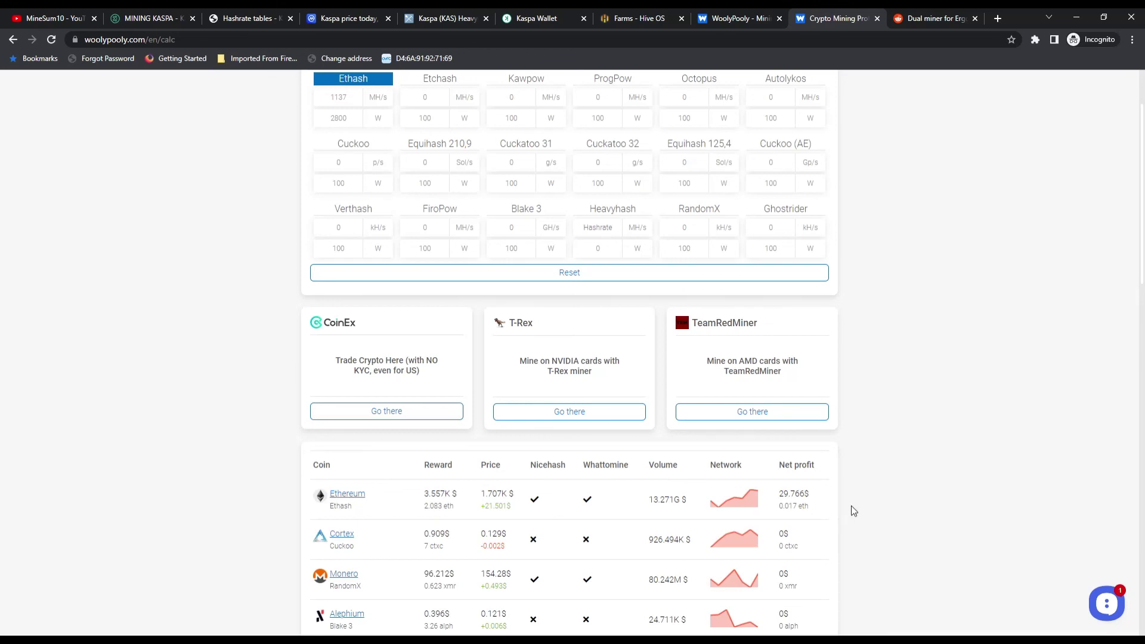
pyautogui.scroll(2, 852, 511)
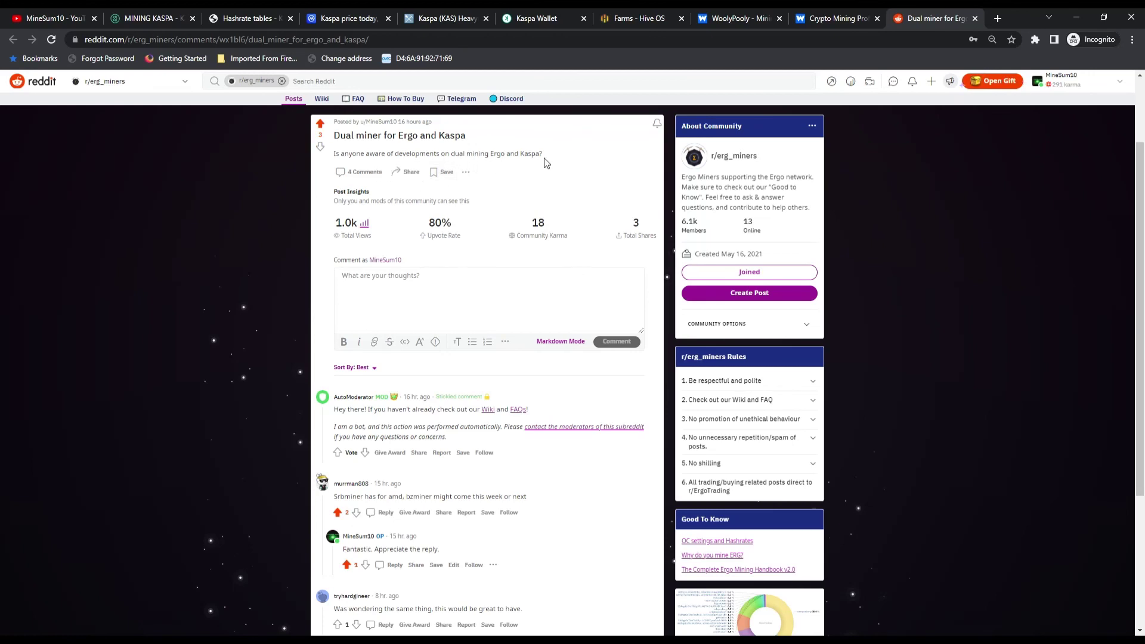
pyautogui.scroll(-2, 590, 531)
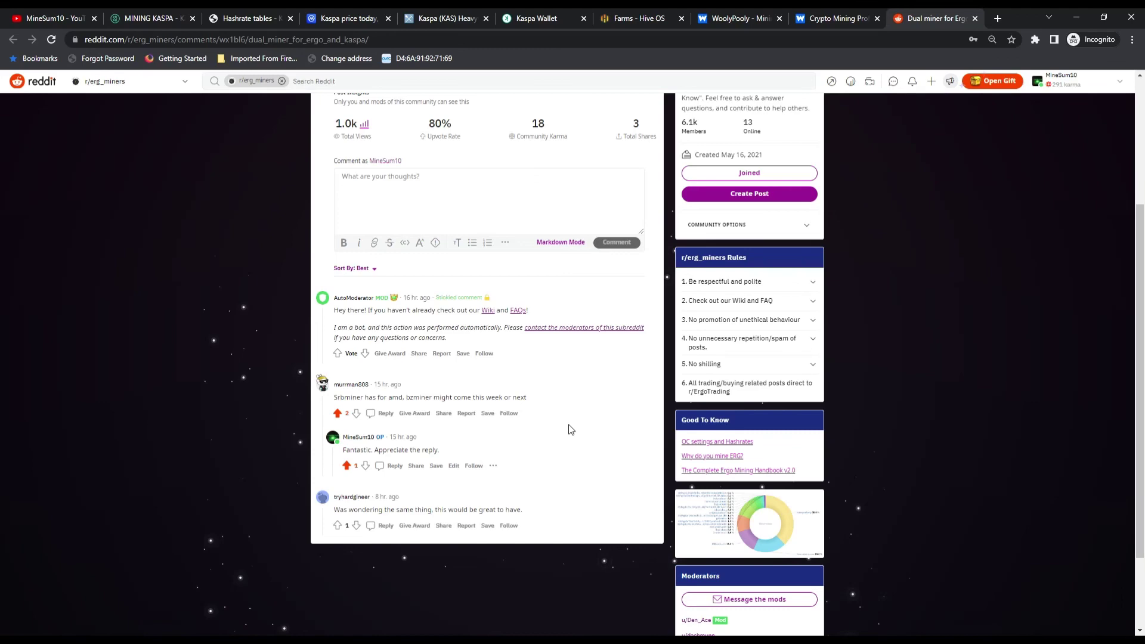
pyautogui.scroll(3, 571, 430)
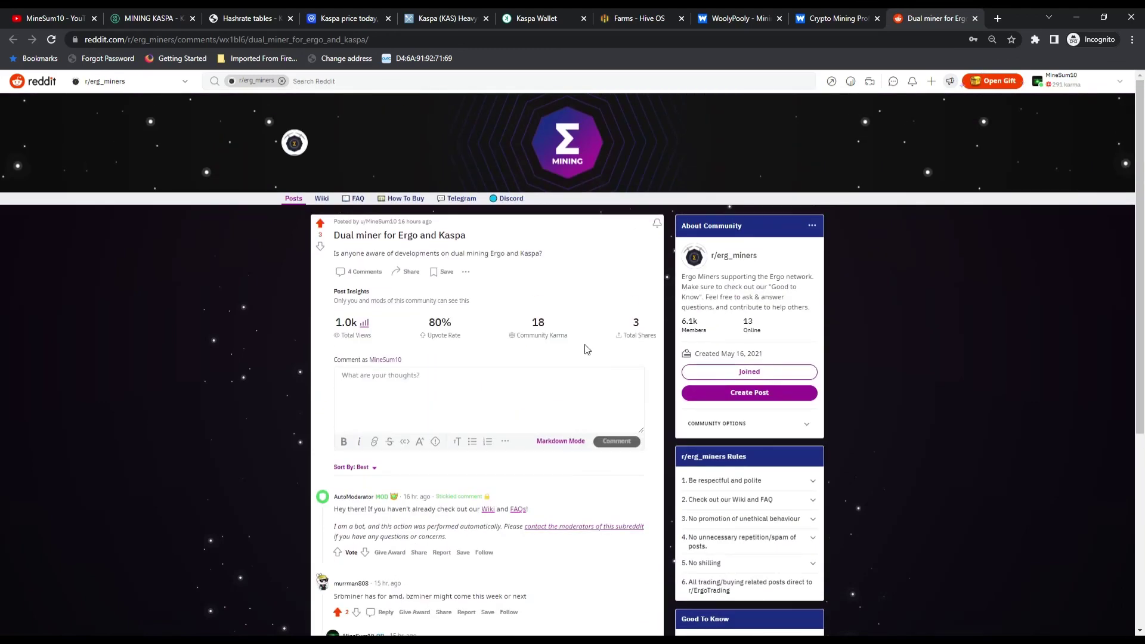